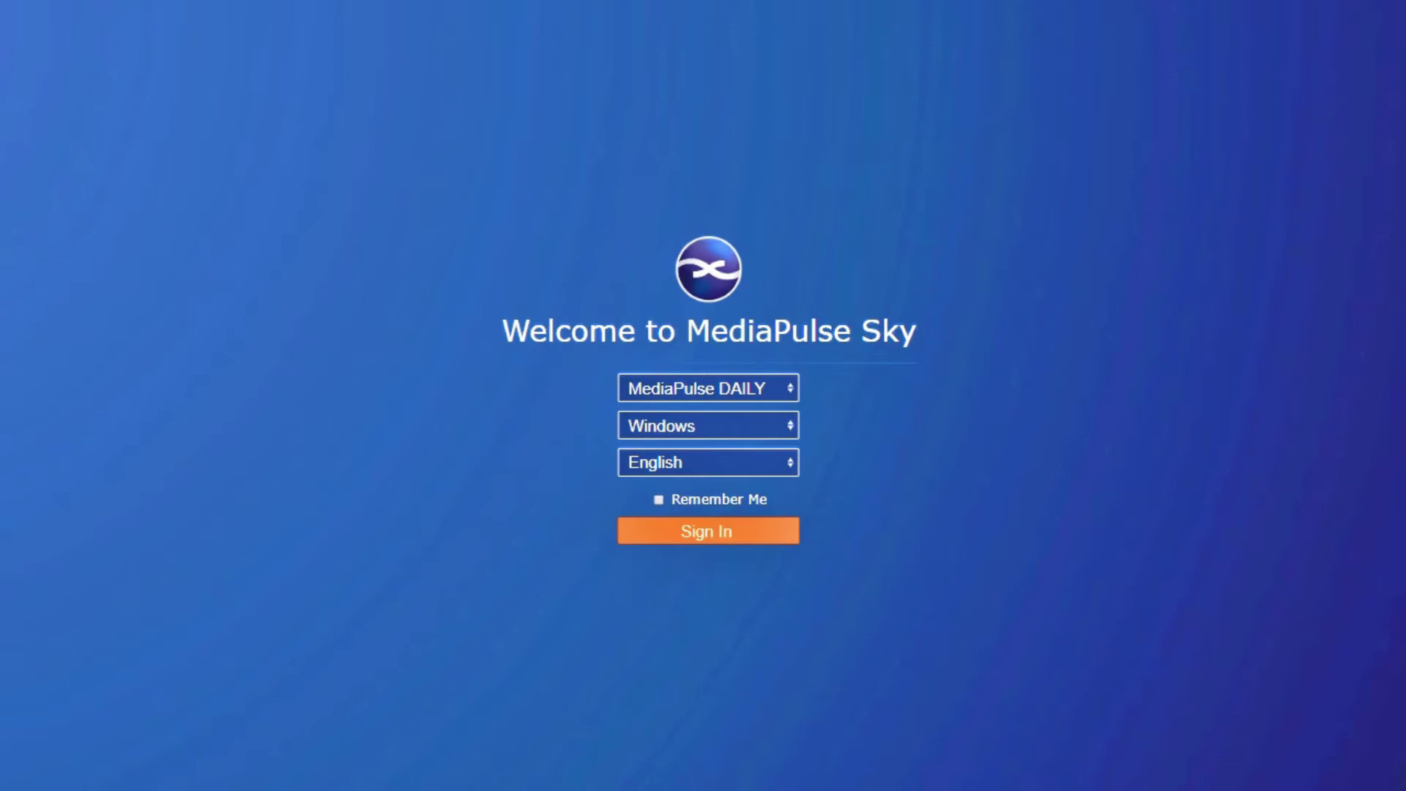
# Sign in and block out Tuesday 9 AM–7 PM for the first editor, titled 'Editing'
pyautogui.click(733, 545)
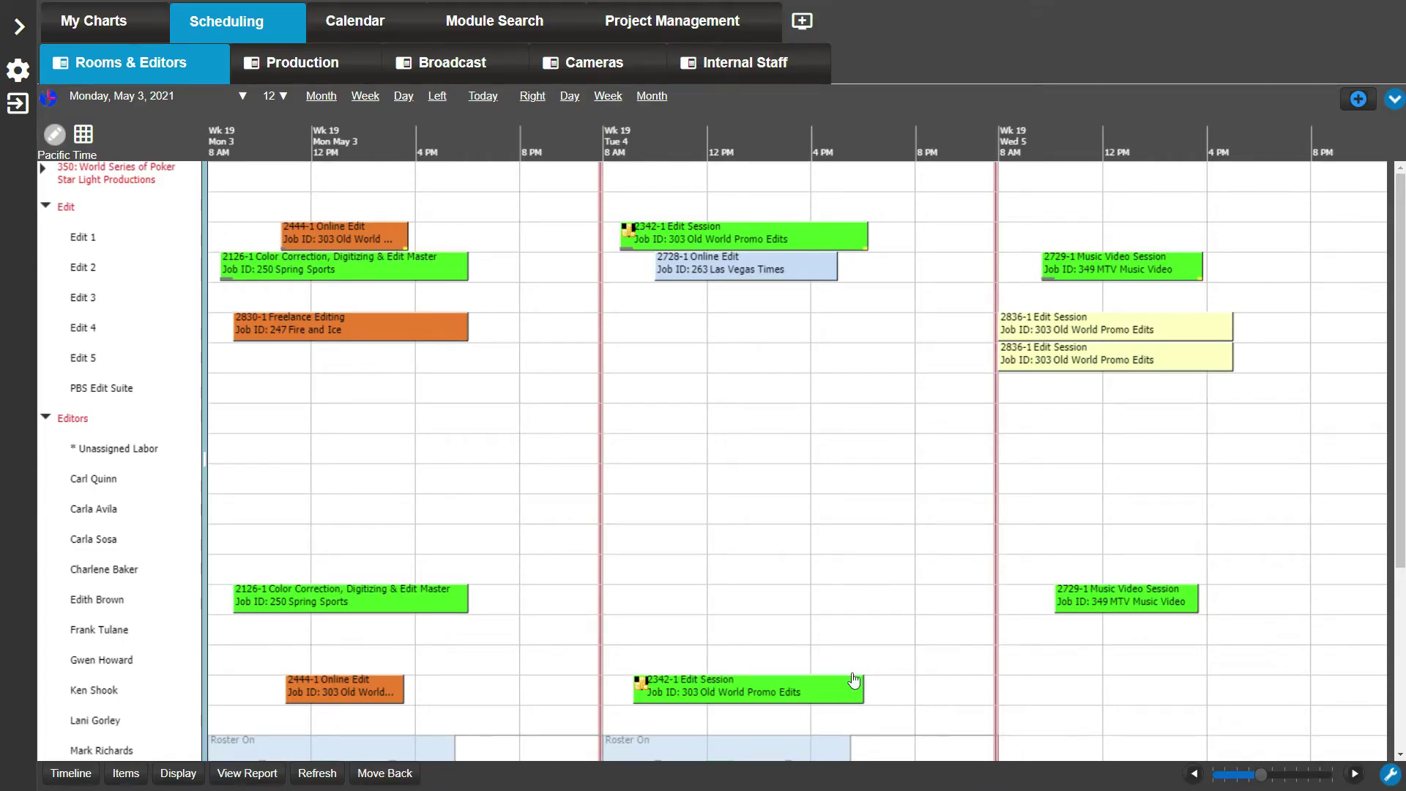
pyautogui.moveTo(633, 484); pyautogui.dragTo(902, 500)
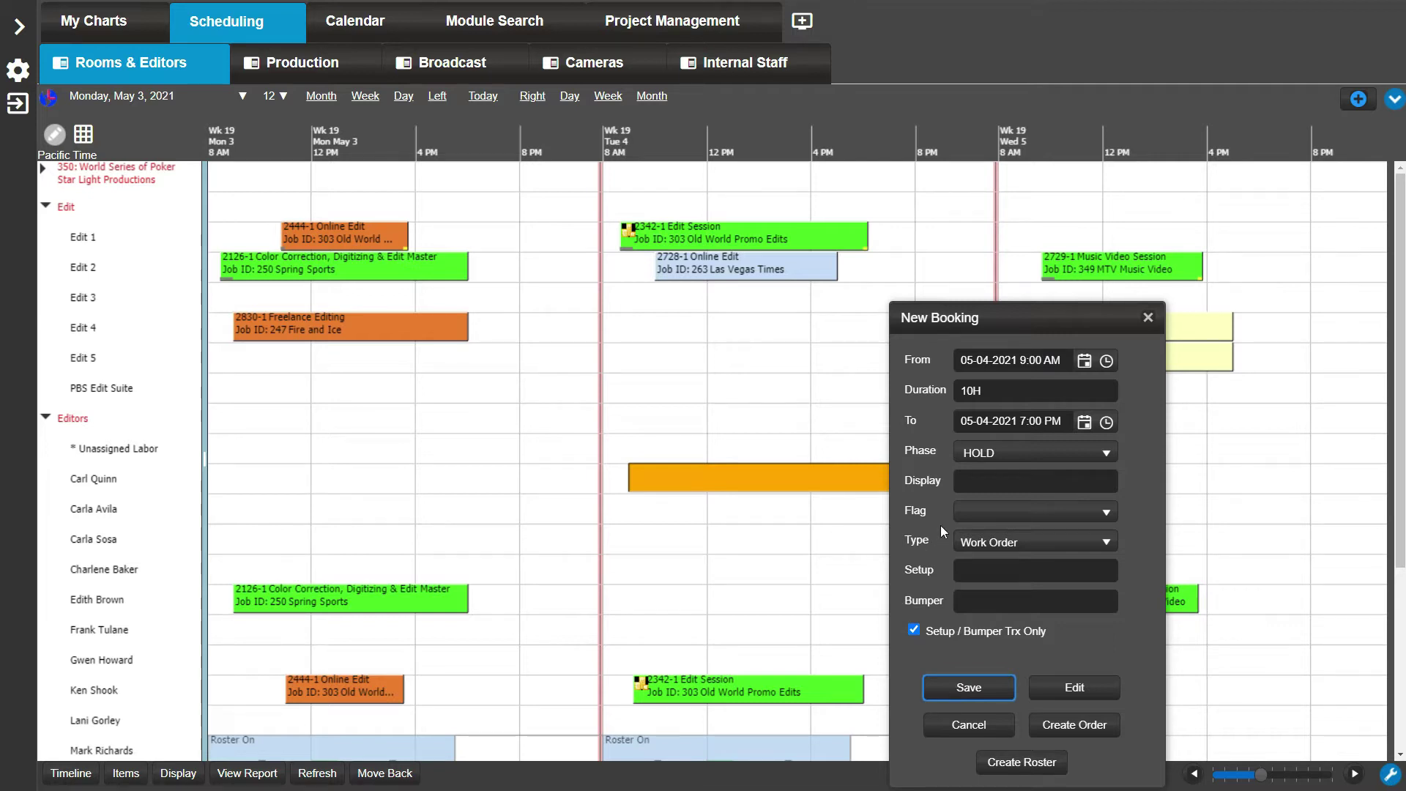
pyautogui.click(961, 481)
pyautogui.write('Editing')
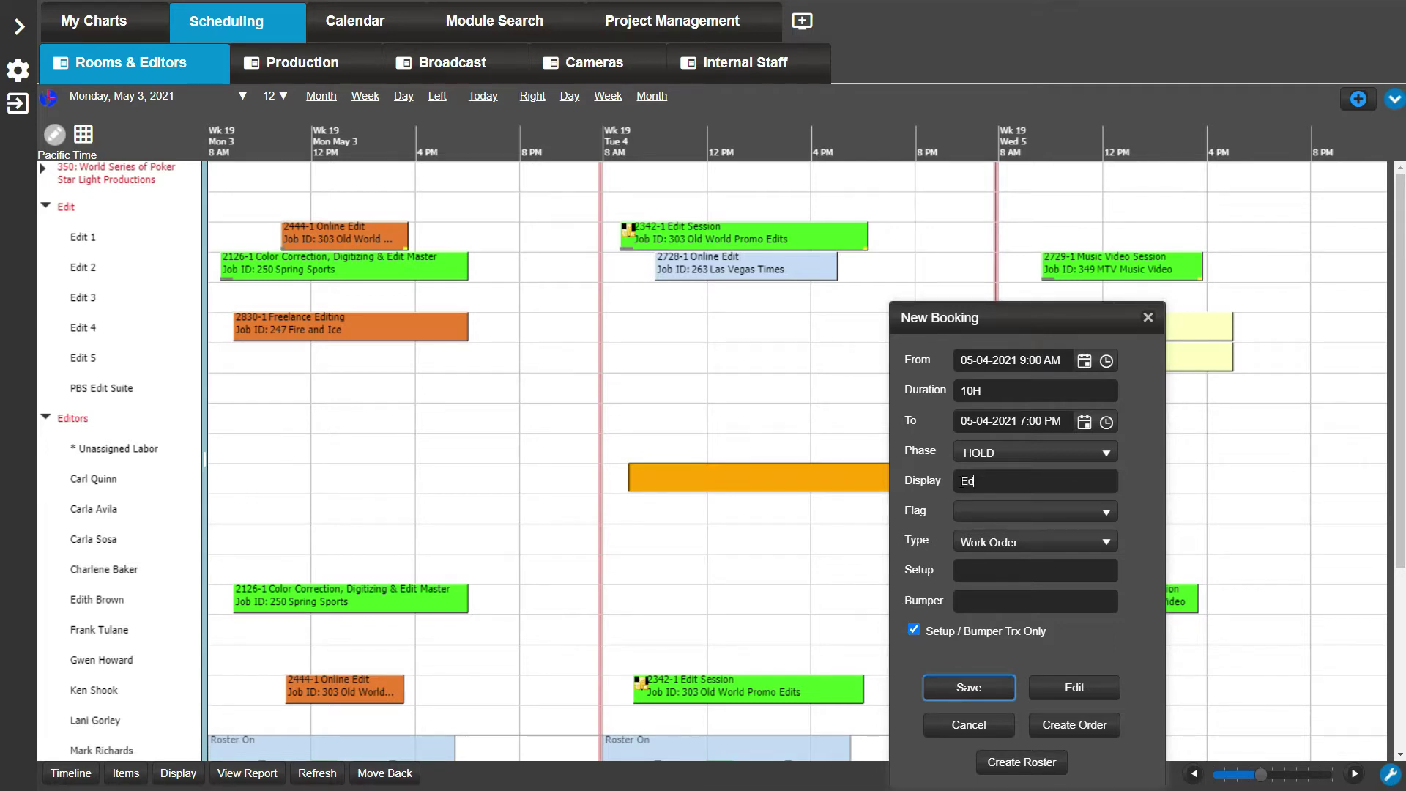
# Flag the booking Quality Control Required with 5M setup and 10M bumper
pyautogui.click(982, 505)
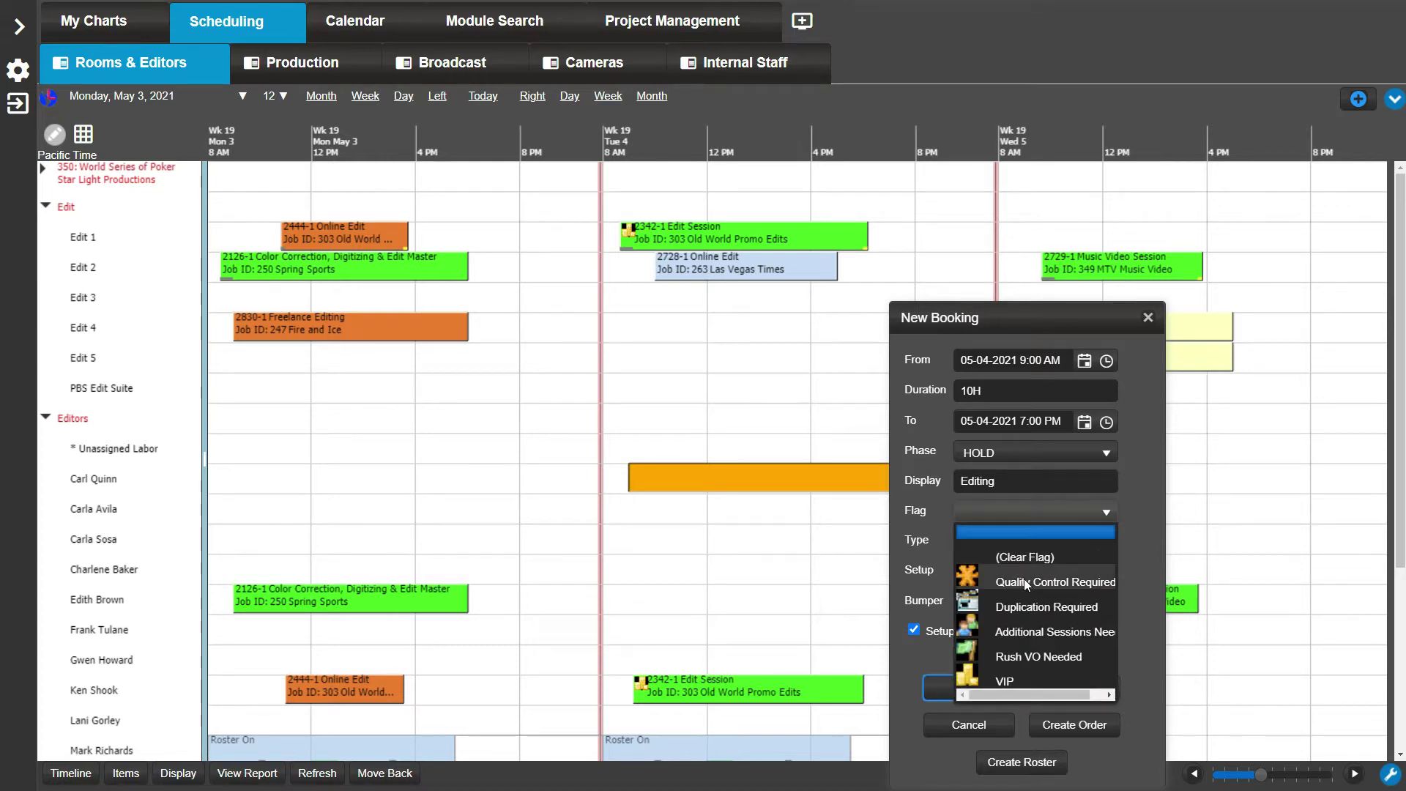
pyautogui.click(1027, 583)
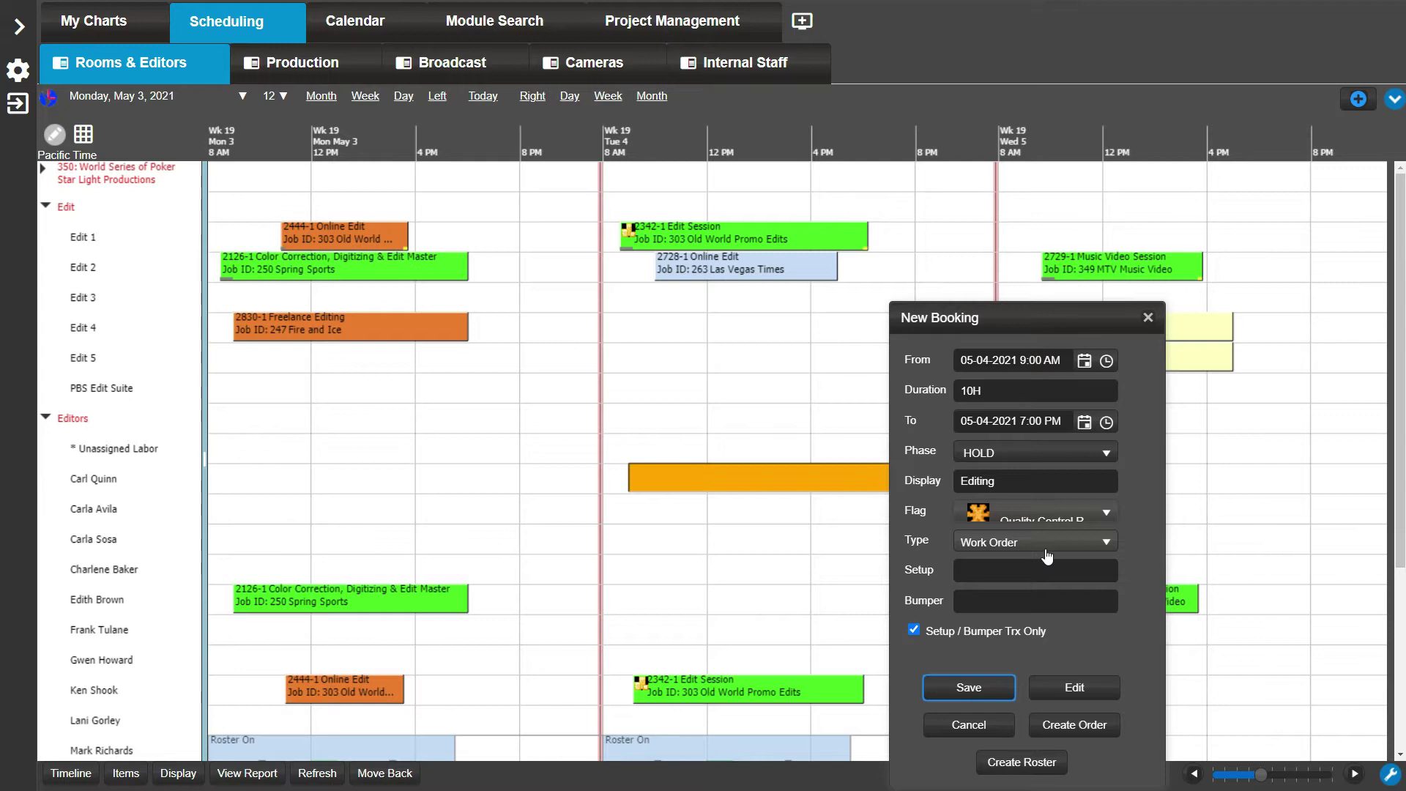
pyautogui.click(1047, 564)
pyautogui.write('5M')
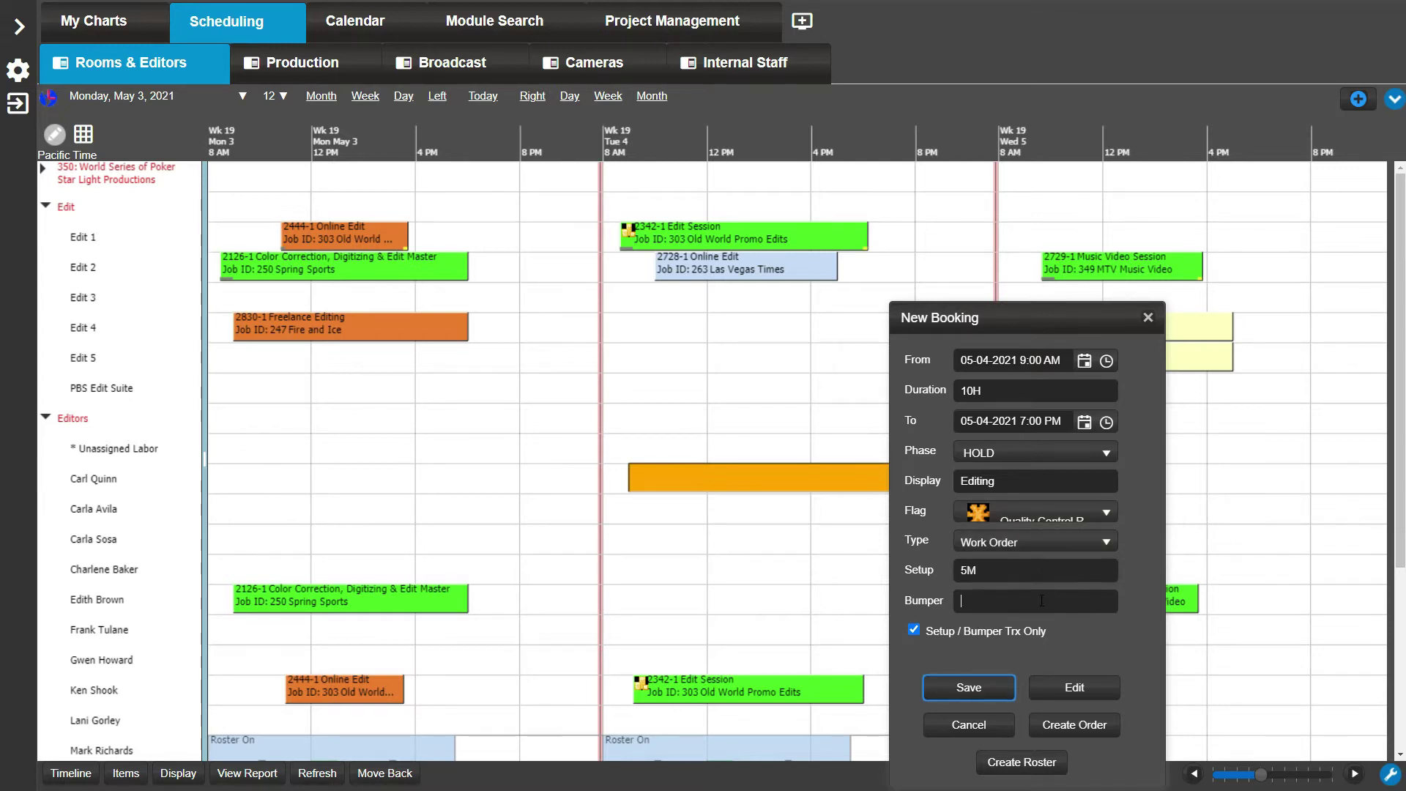
pyautogui.click(1041, 600)
pyautogui.write('10M')
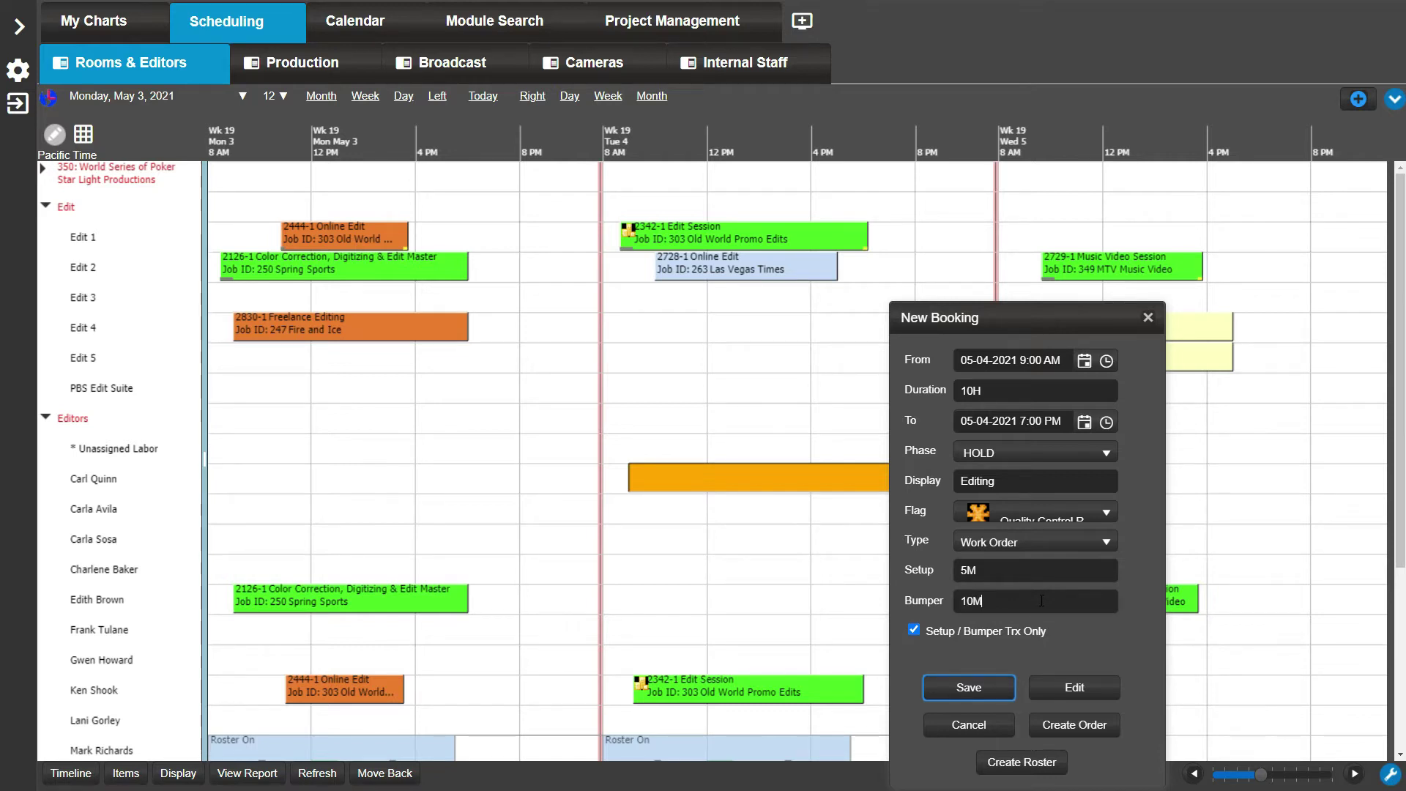
# Save the Editing Hold booking, then delete it as a quick hold and confirm
pyautogui.click(989, 678)
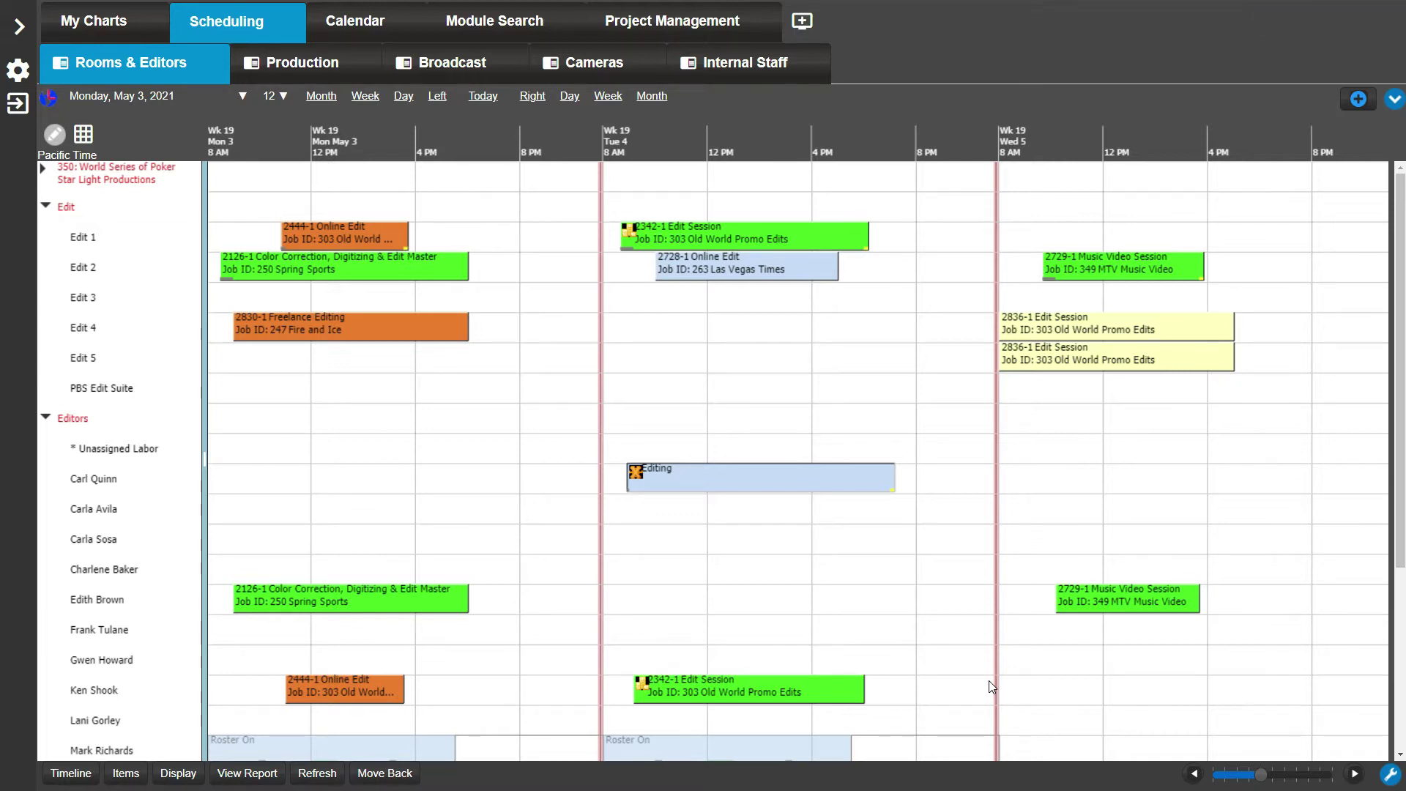
pyautogui.rightClick(853, 485)
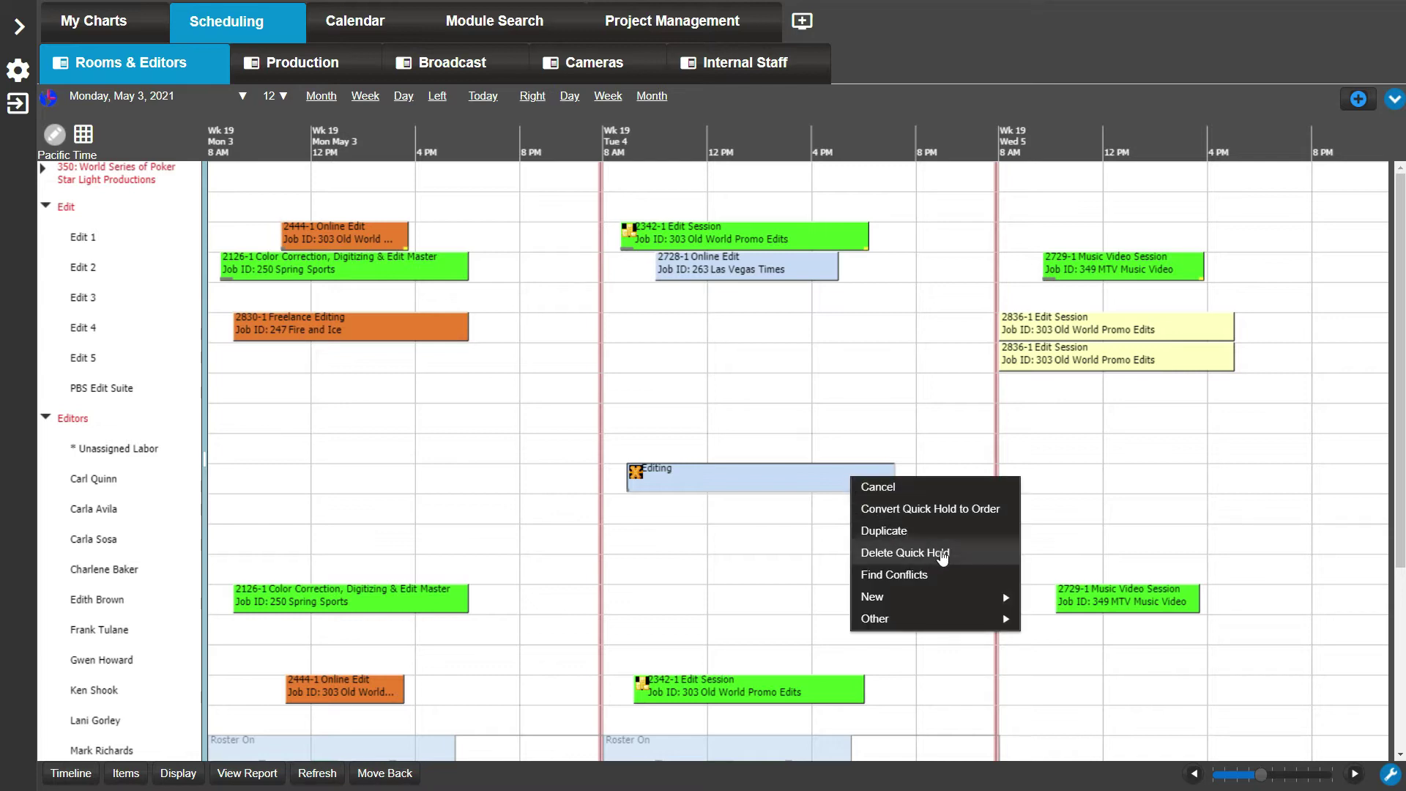
pyautogui.click(961, 557)
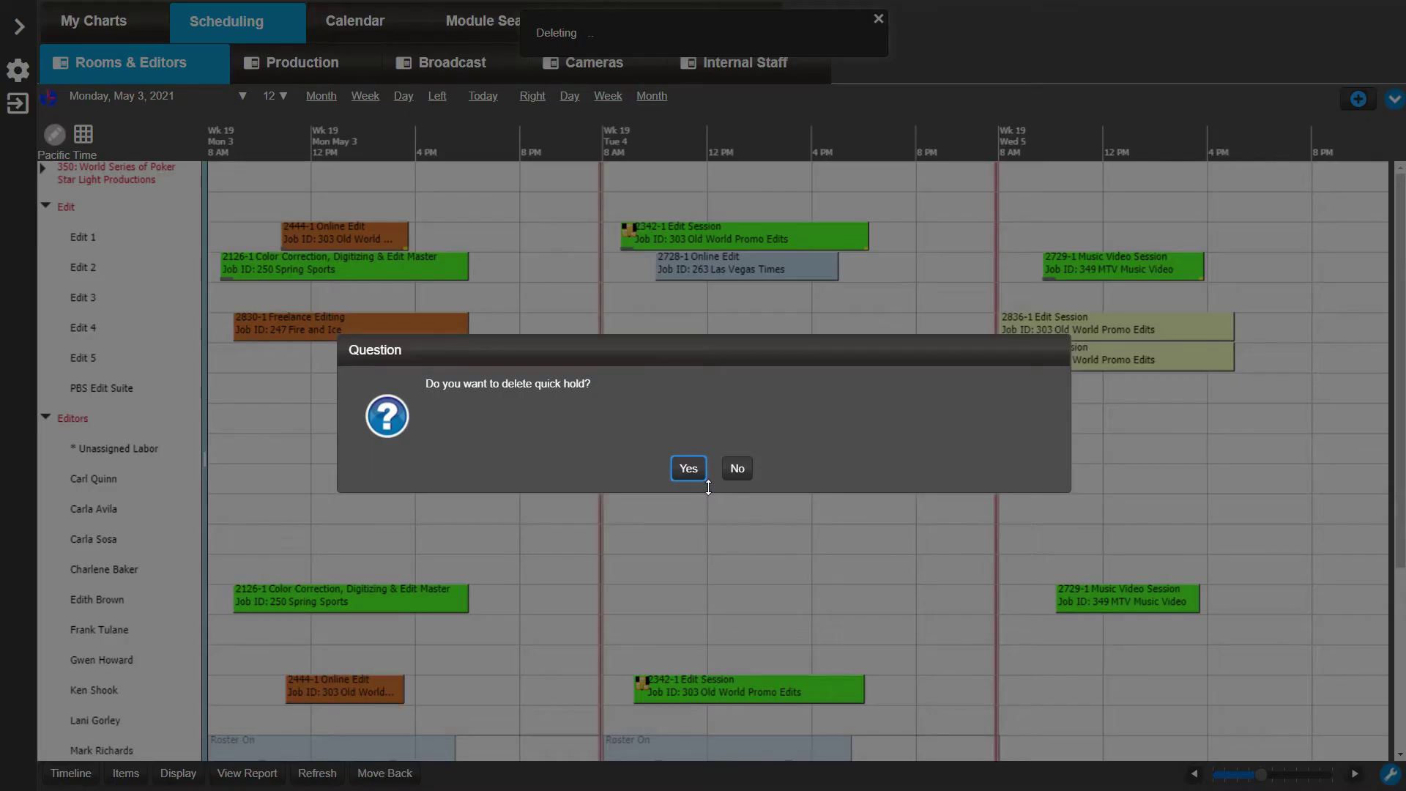
pyautogui.click(692, 470)
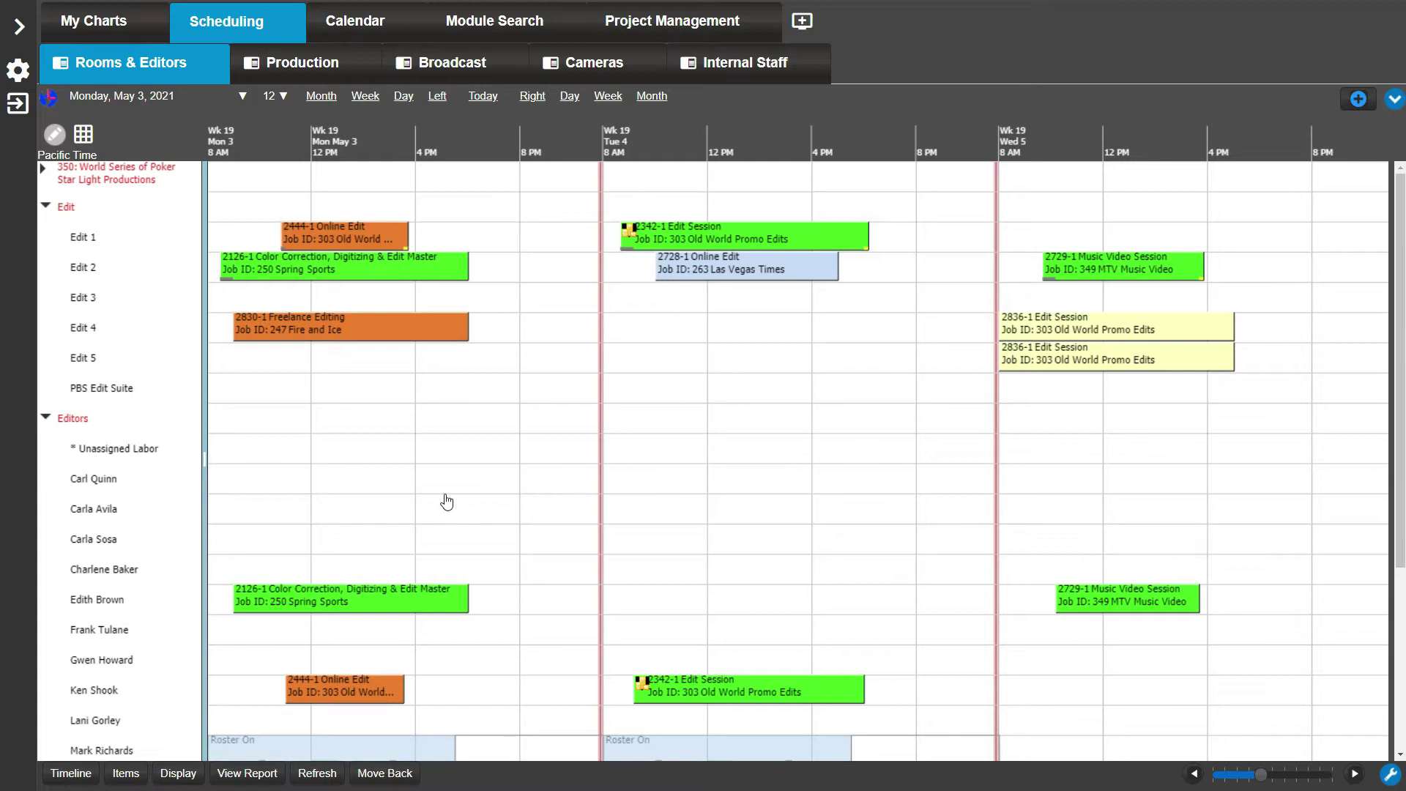
pyautogui.moveTo(314, 509); pyautogui.dragTo(534, 511)
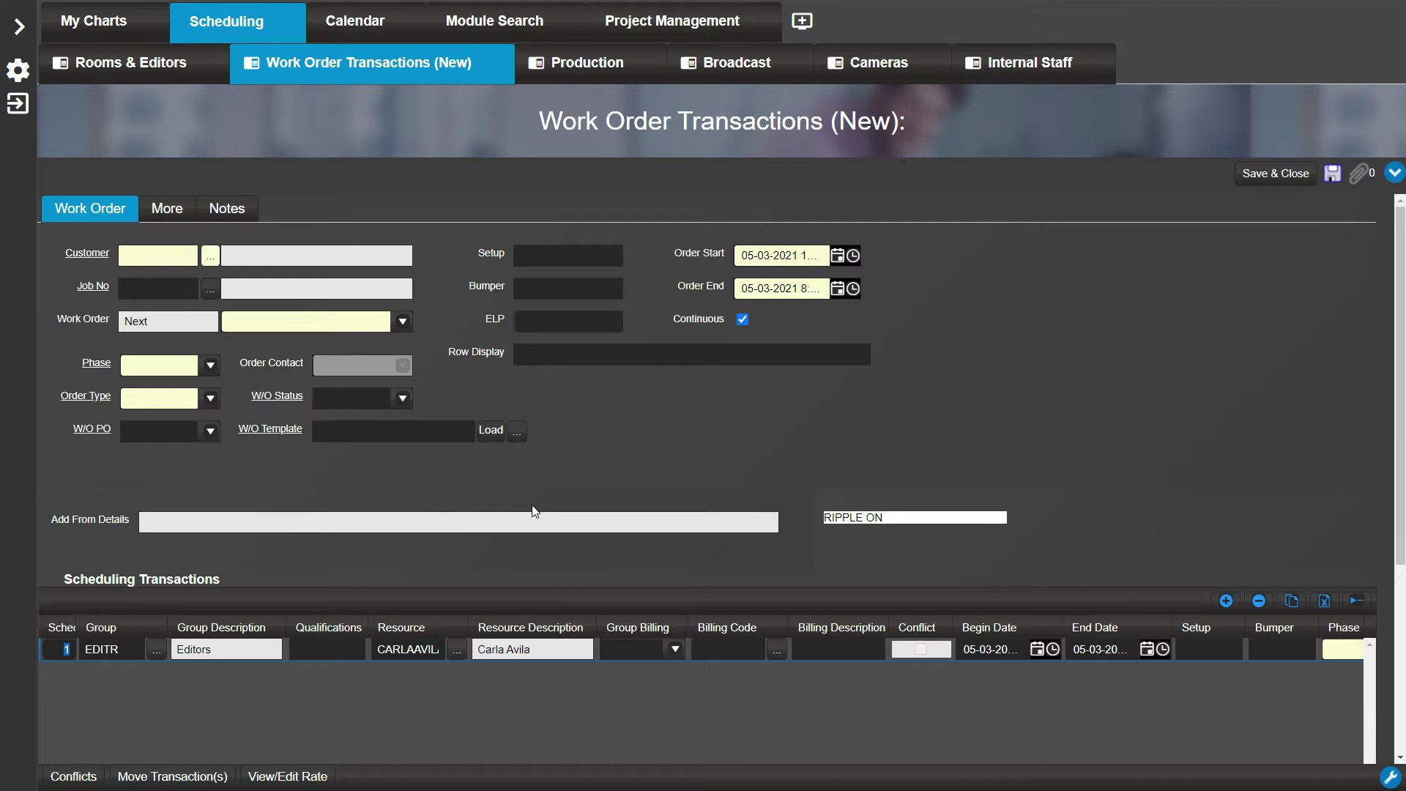
pyautogui.click(492, 64)
pyautogui.click(745, 469)
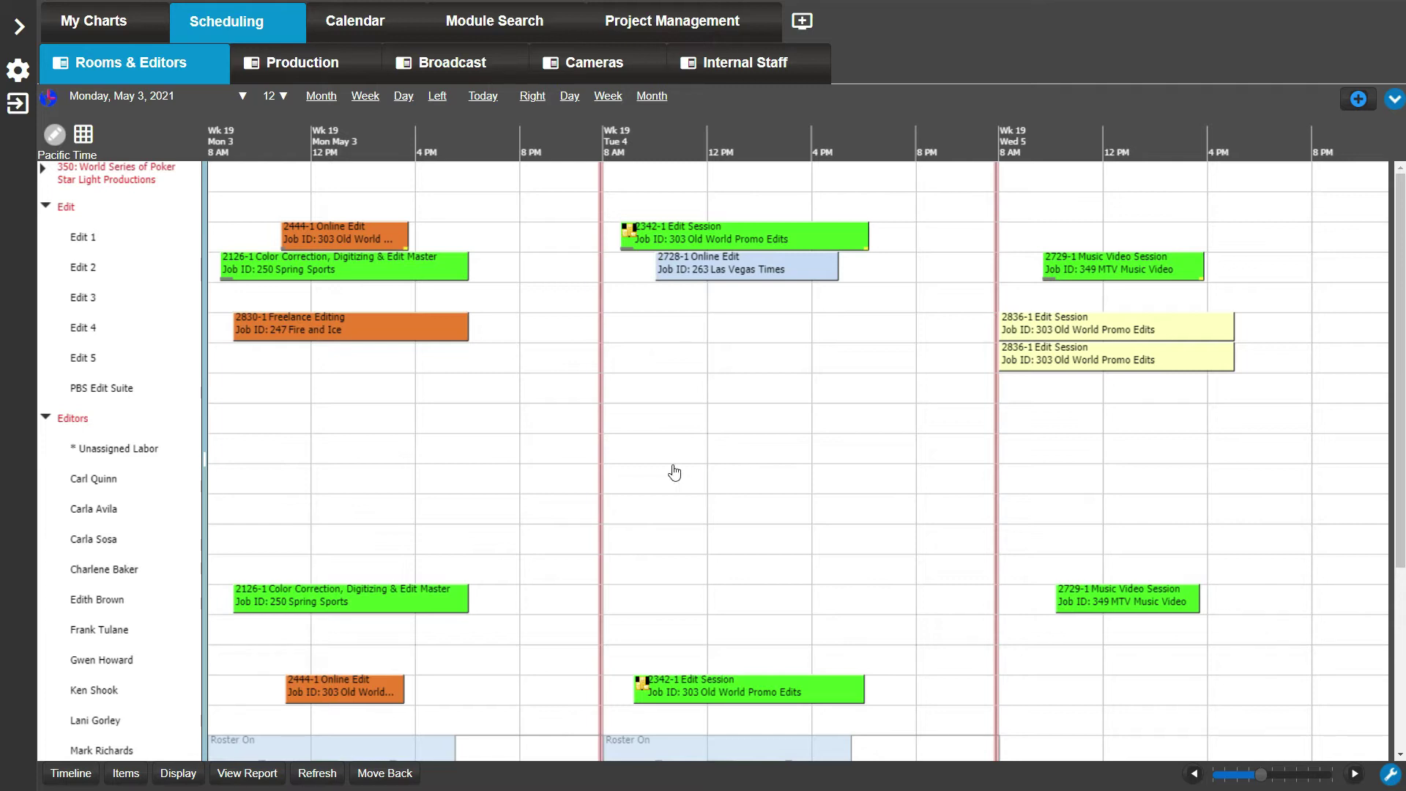
# Select the first and third editors and block out Monday, May 3 for both
pyautogui.click(189, 484)
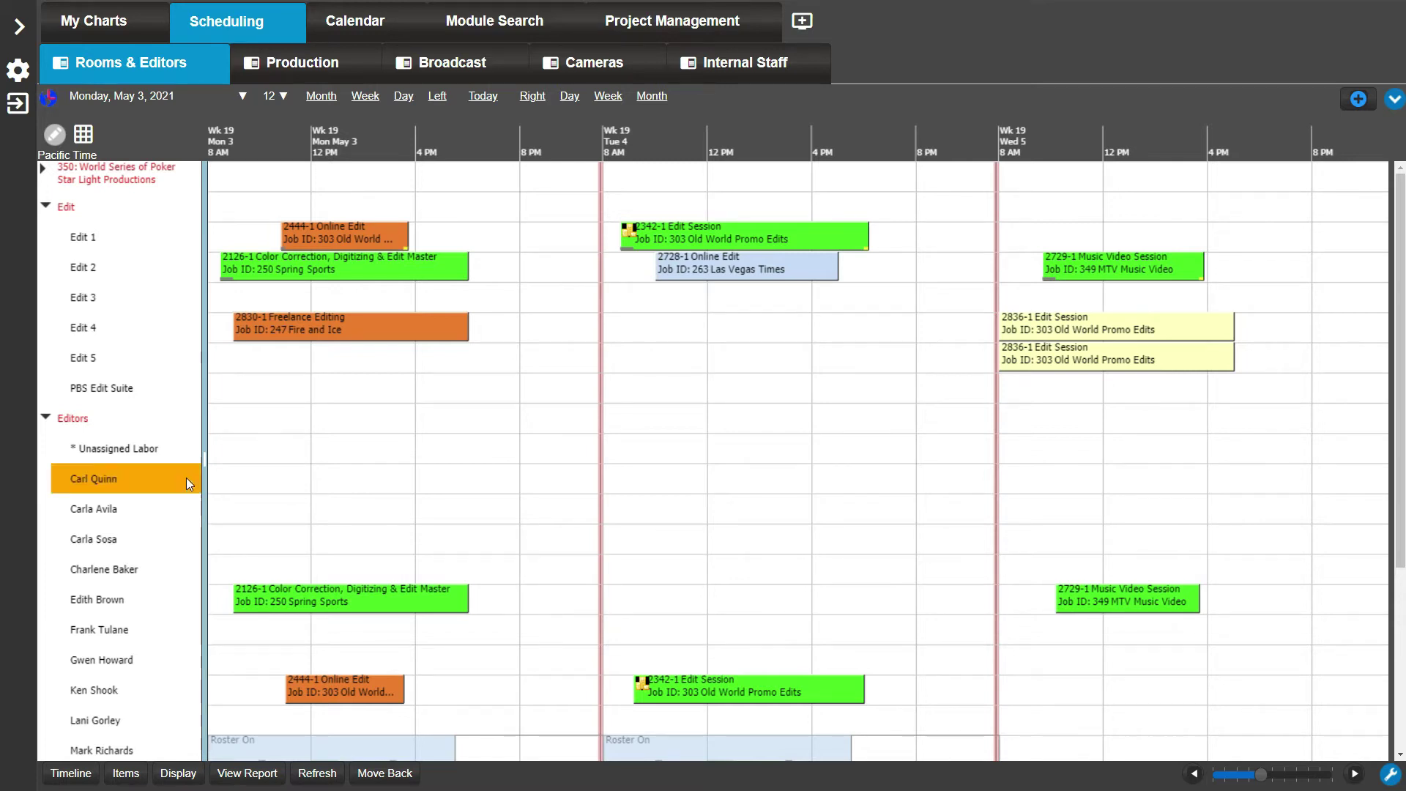
pyautogui.keyDown('ctrl'); pyautogui.click(179, 541); pyautogui.keyUp('ctrl')
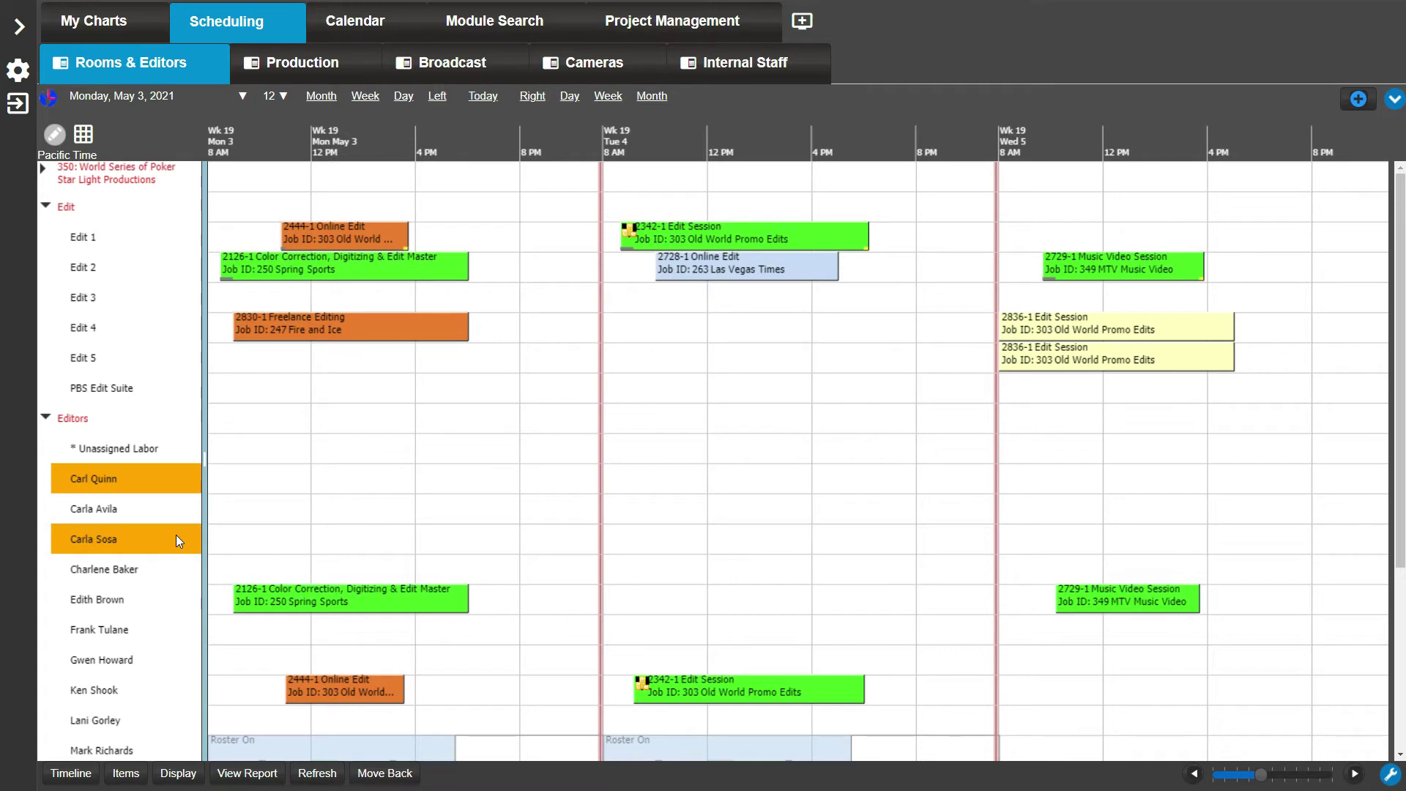
pyautogui.moveTo(175, 541); pyautogui.dragTo(464, 546)
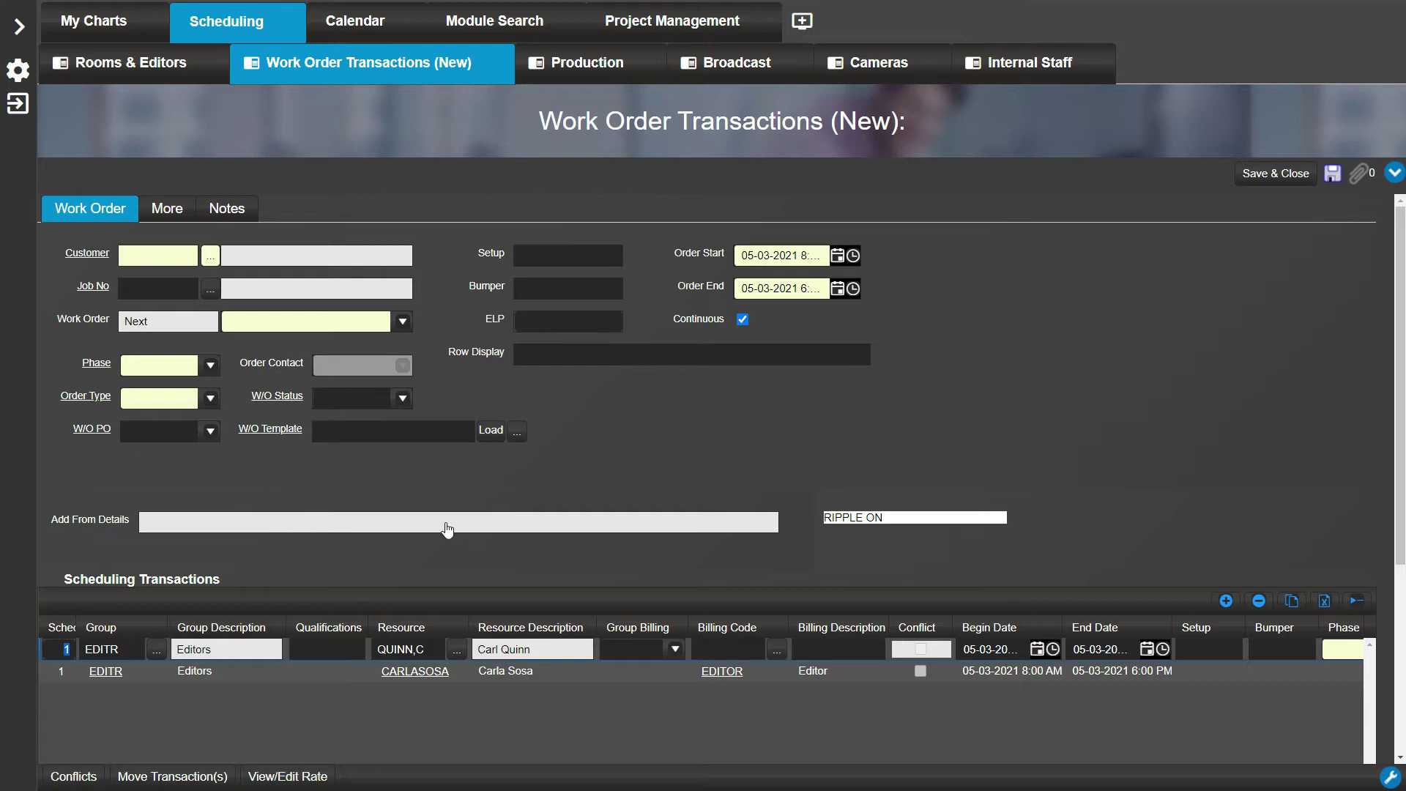
# Set customer Gotta Dance Productions, work order Freelance Editing, phase HOLD, order type Audio
pyautogui.click(131, 256)
pyautogui.write('23')
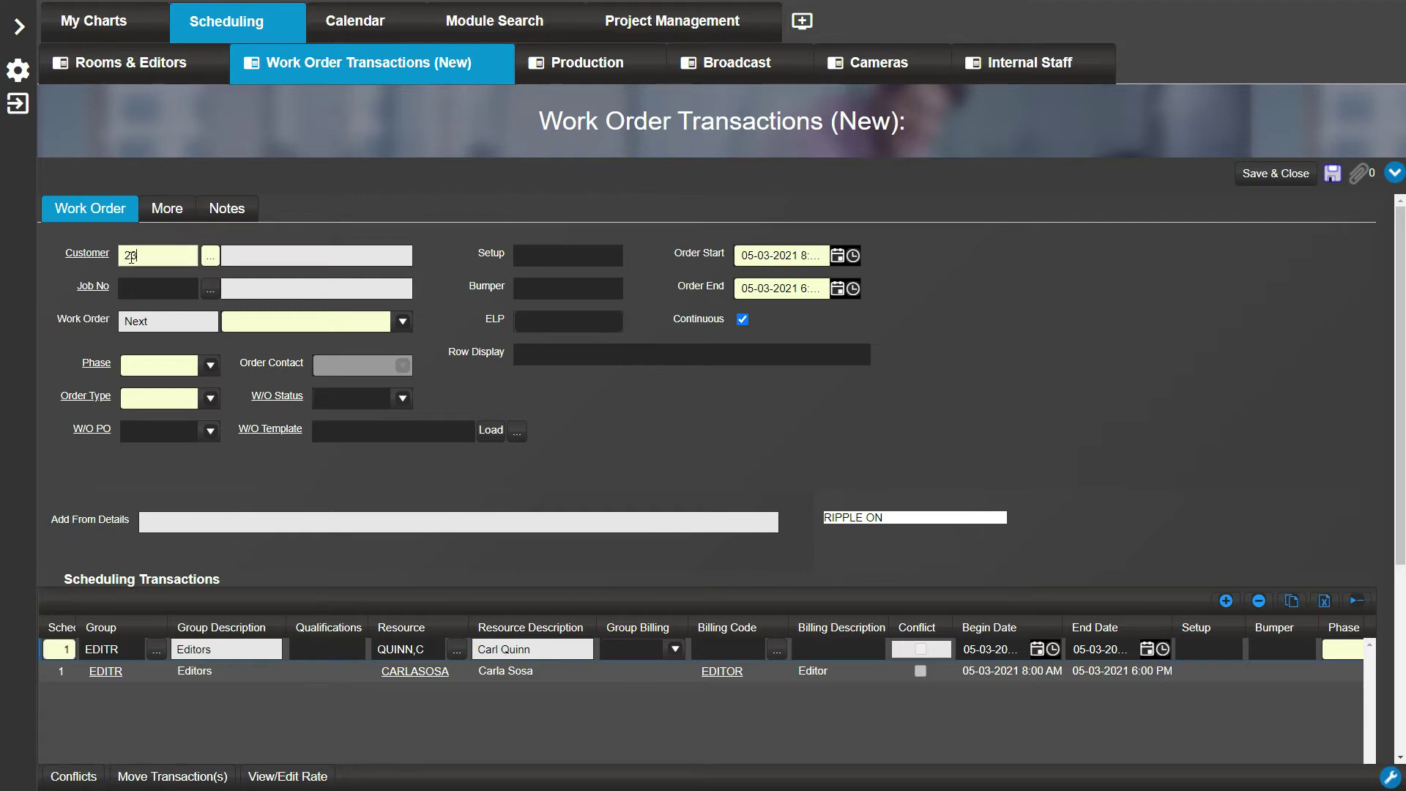
pyautogui.click(230, 321)
pyautogui.write('fre')
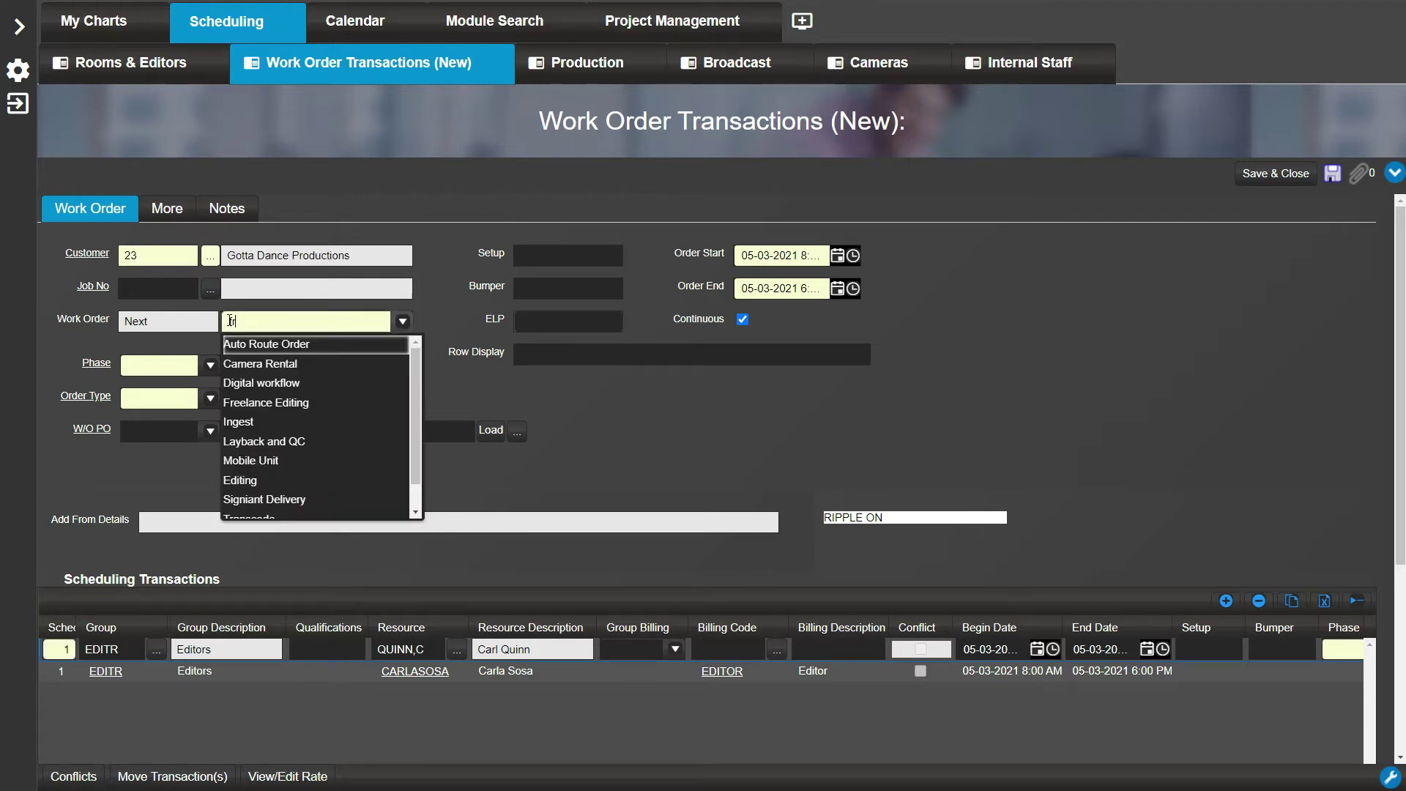
pyautogui.click(266, 344)
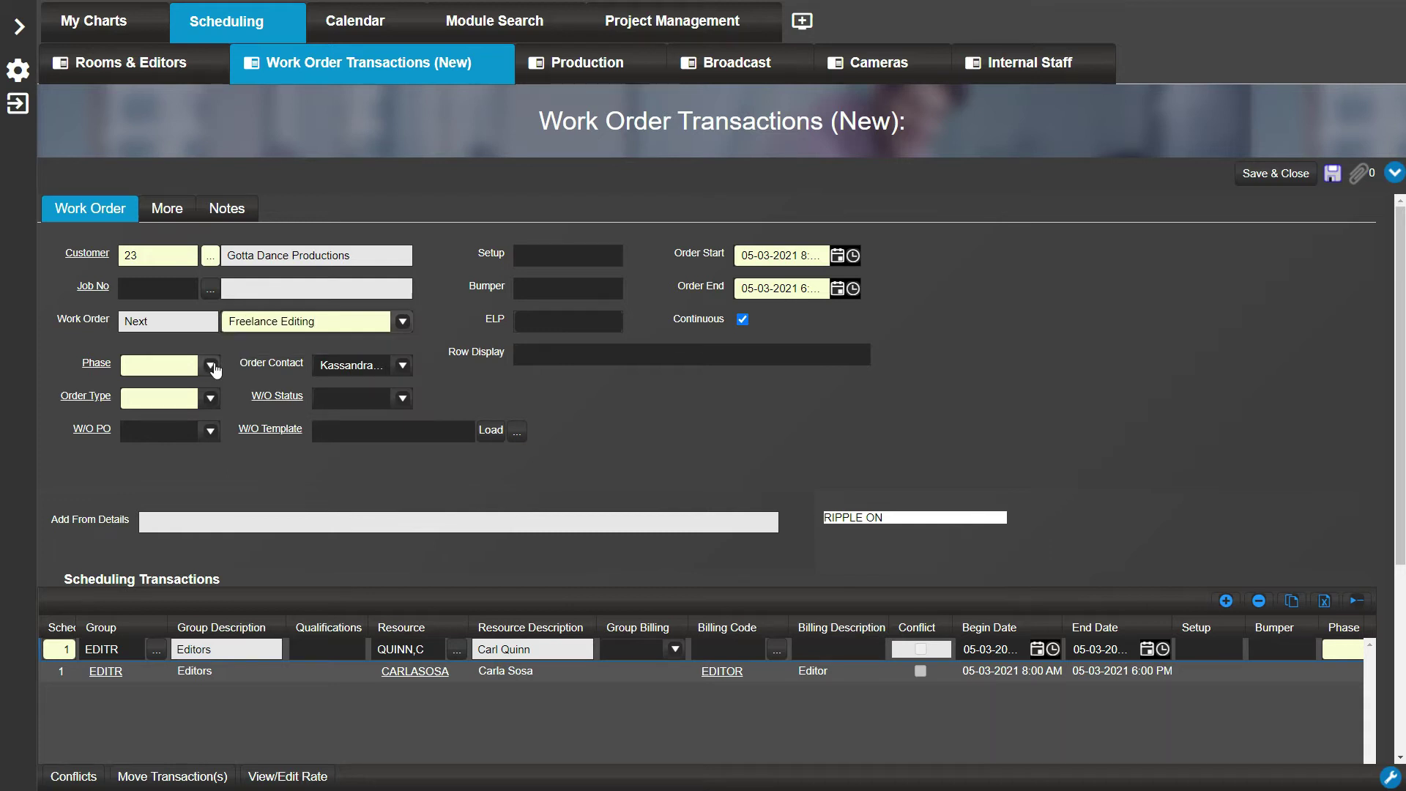
pyautogui.click(210, 365)
pyautogui.scroll(-1, 175, 469)
pyautogui.click(152, 533)
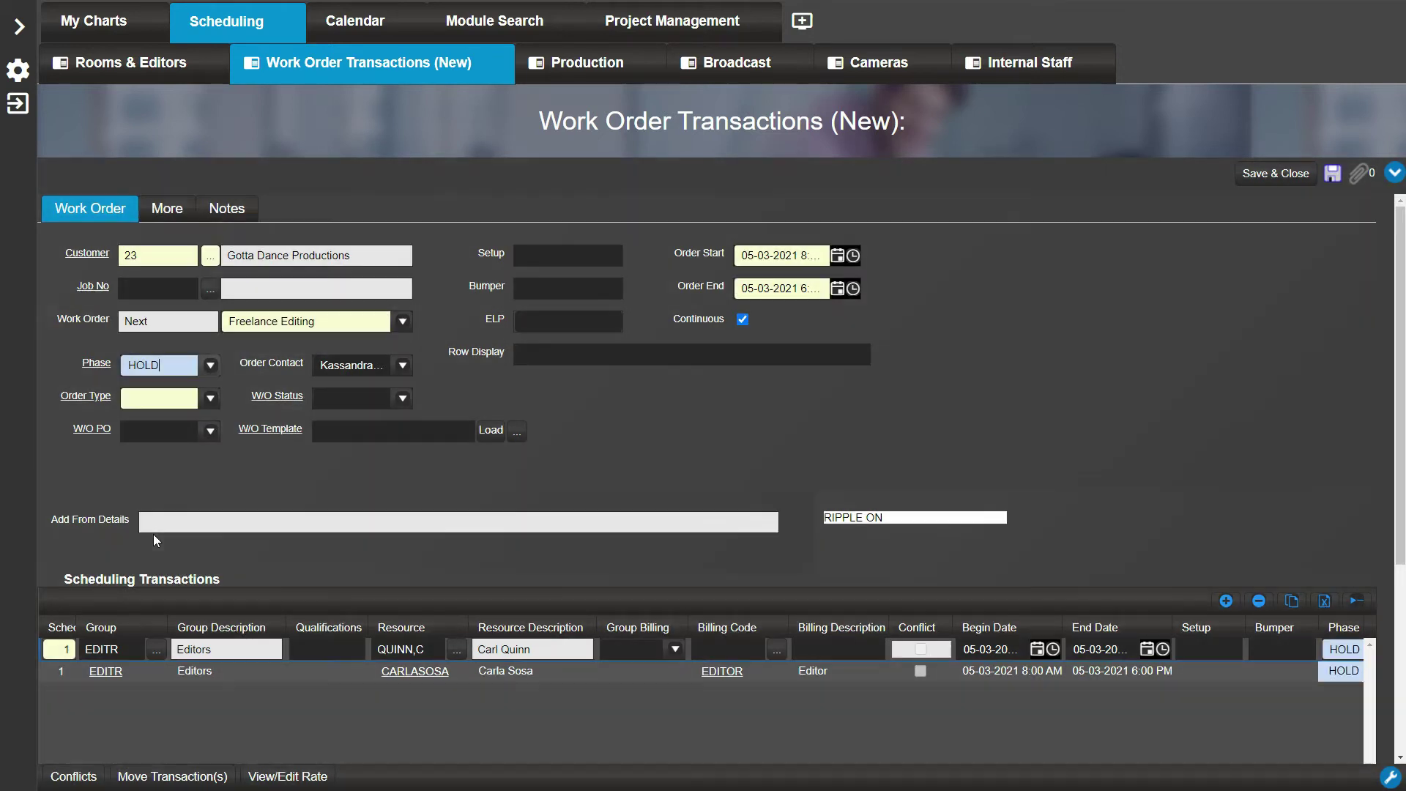
pyautogui.click(209, 400)
pyautogui.click(174, 442)
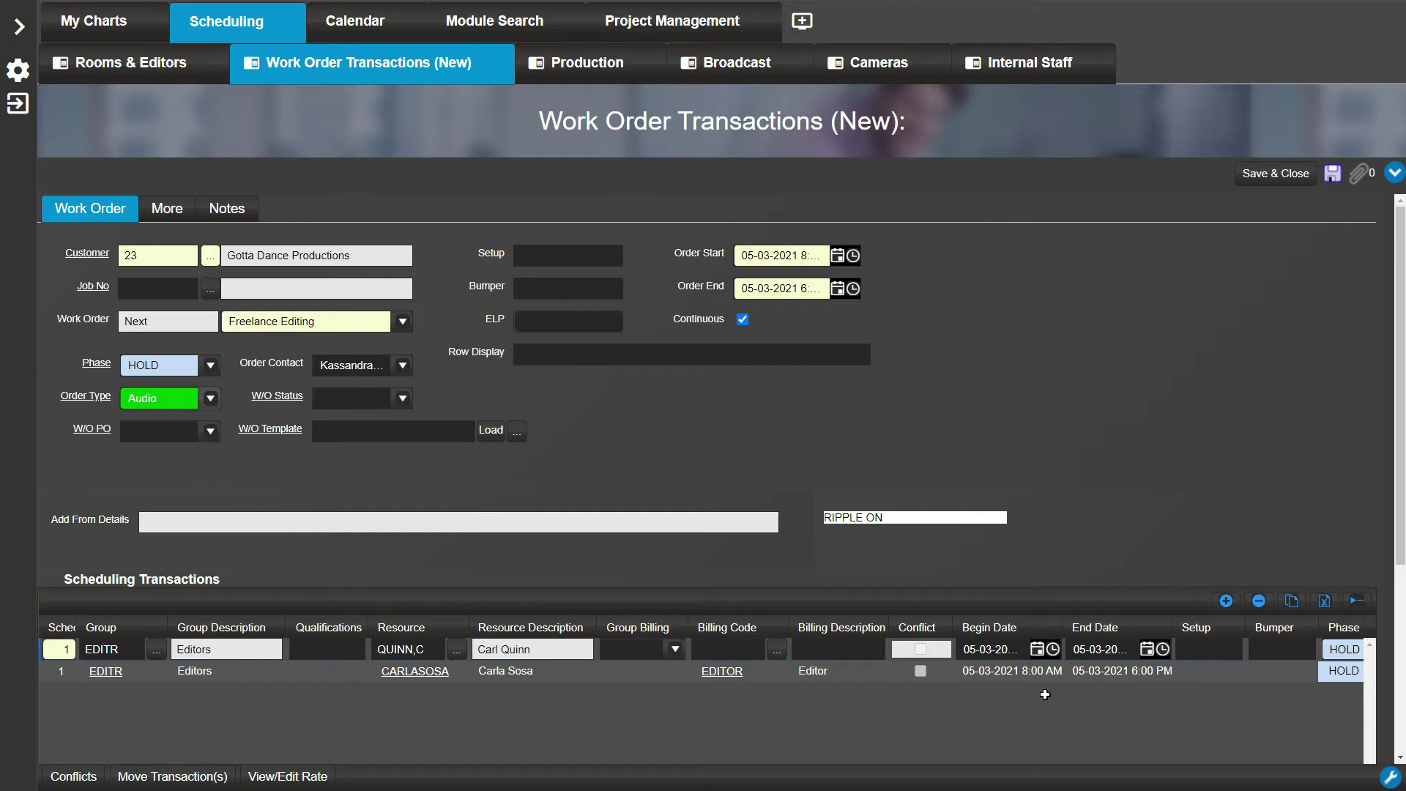
# Start the first booking at 9:00 AM, give the second a 15M bumper, and save
pyautogui.click(1053, 649)
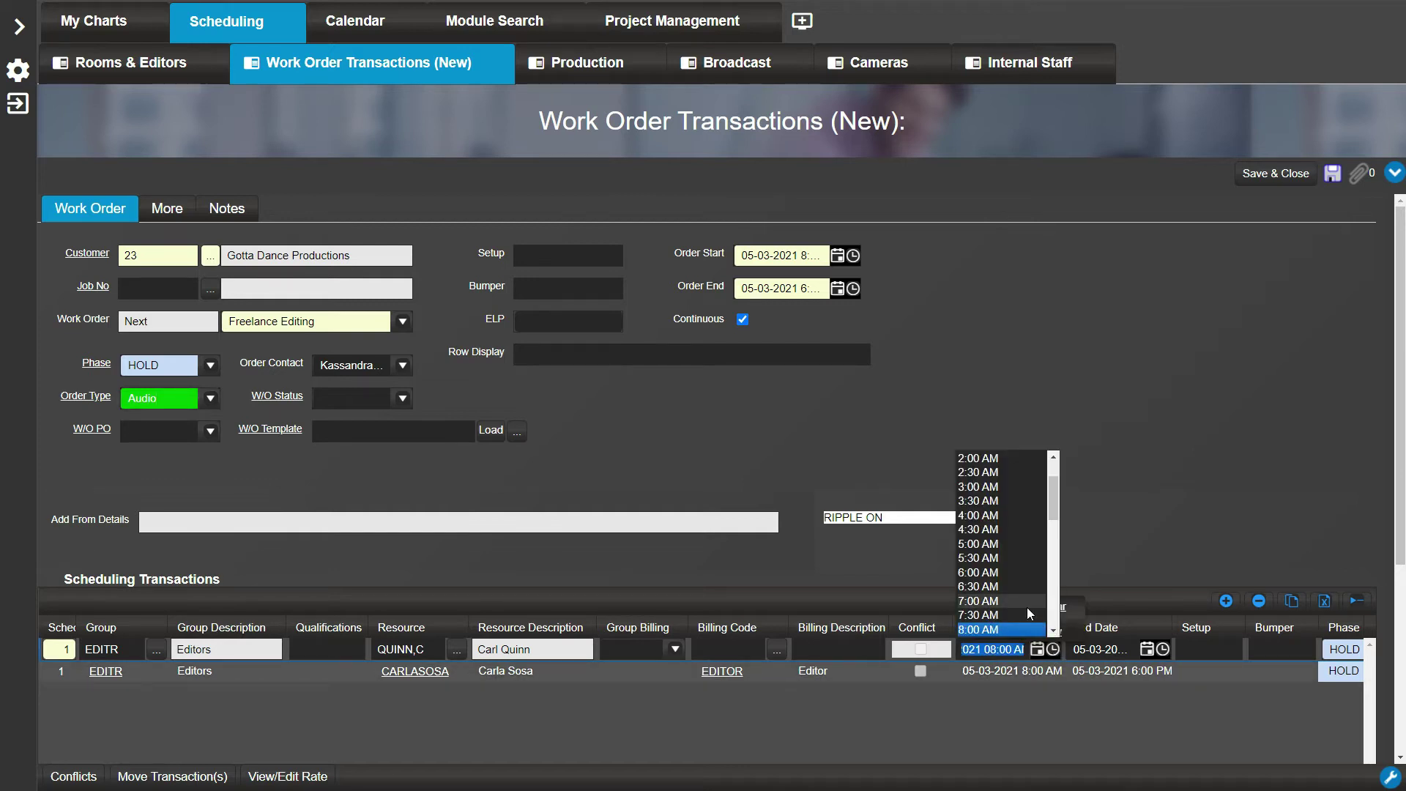
pyautogui.scroll(-1, 1027, 608)
pyautogui.click(1006, 632)
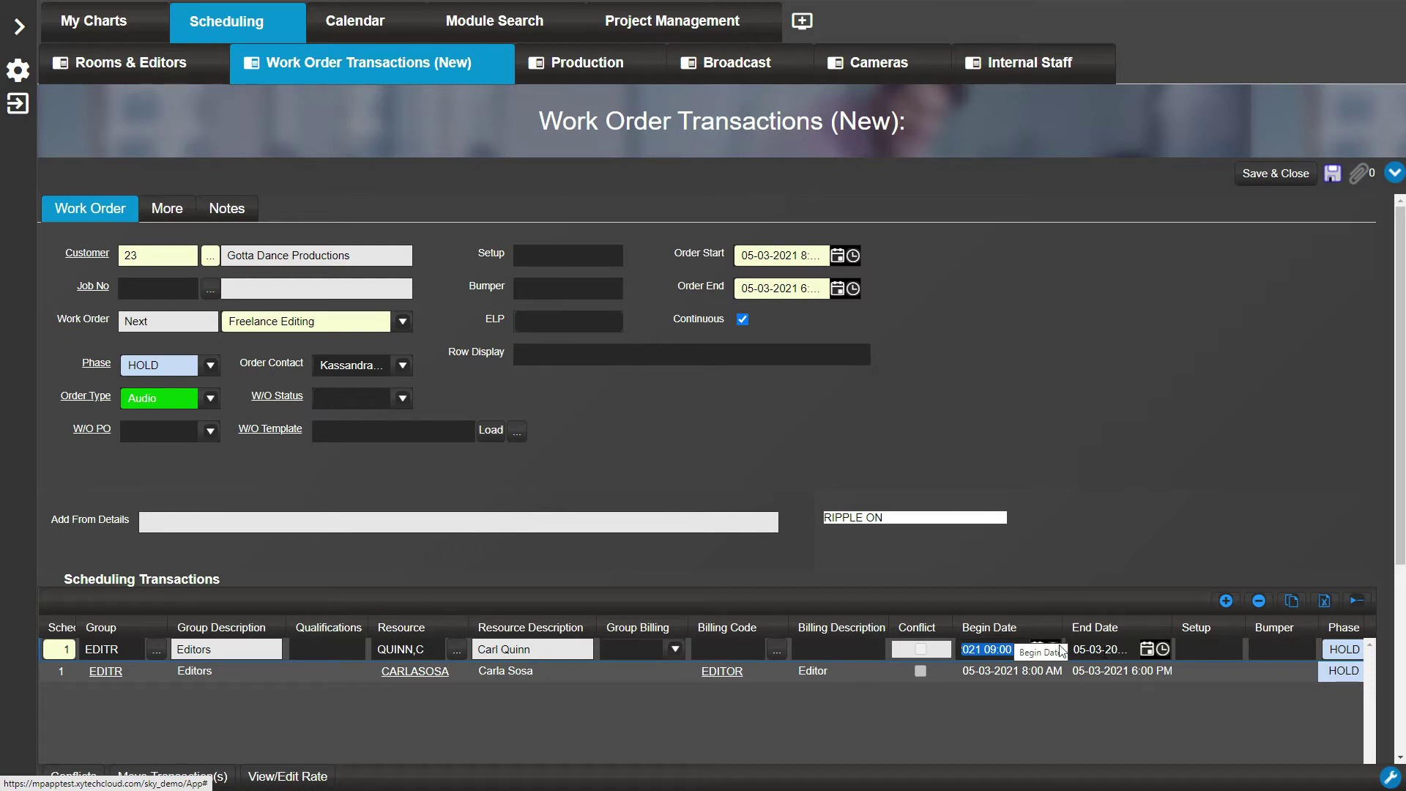
pyautogui.click(1263, 670)
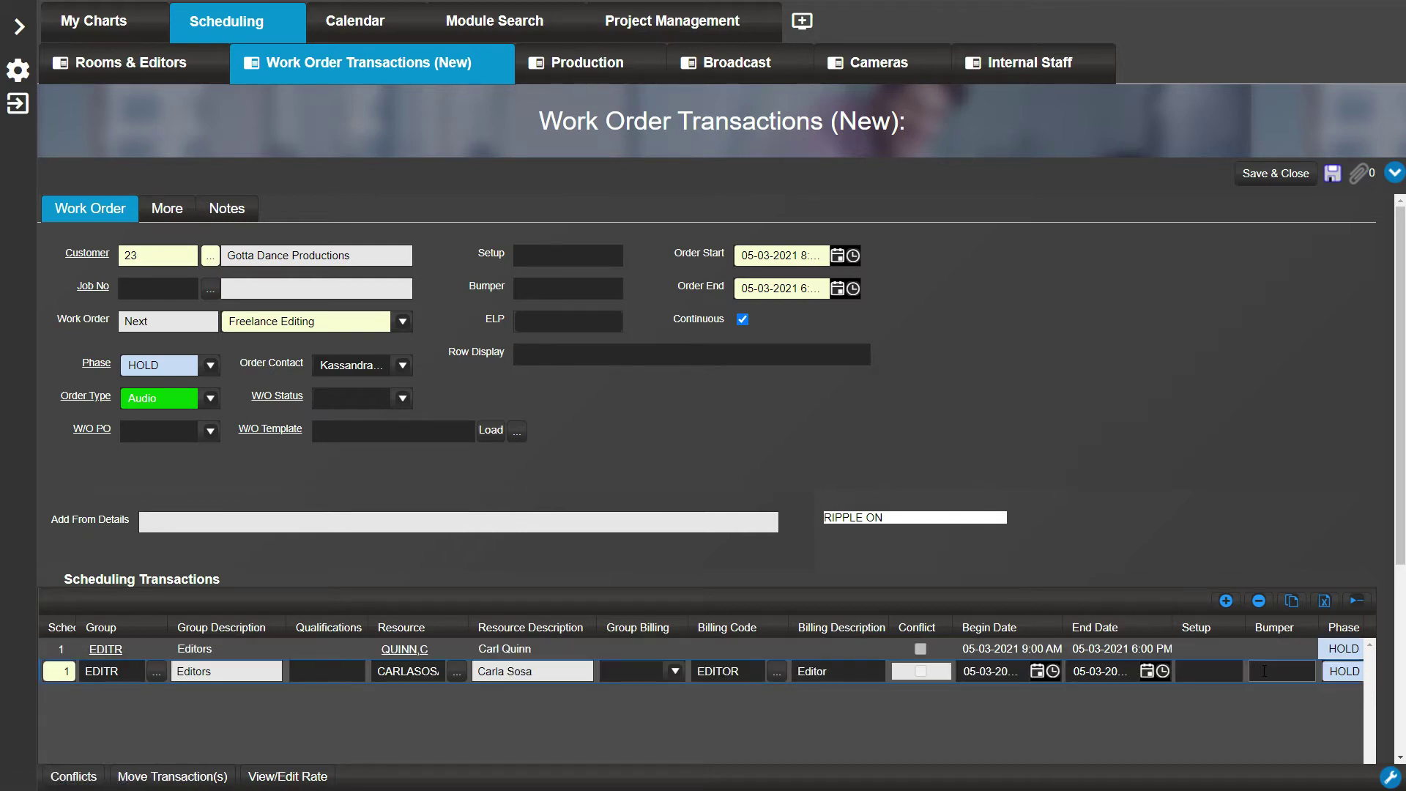
pyautogui.write('15M')
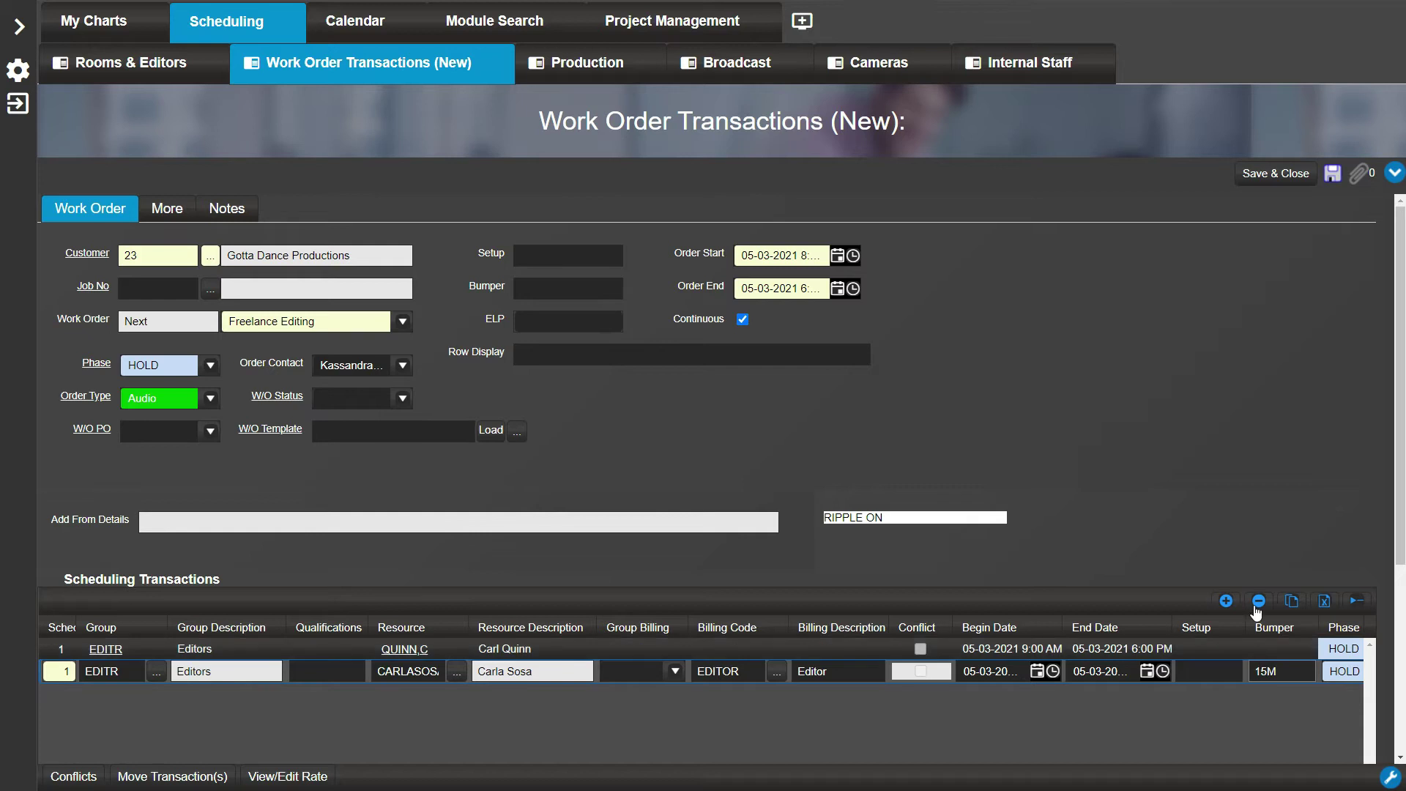
pyautogui.click(1277, 177)
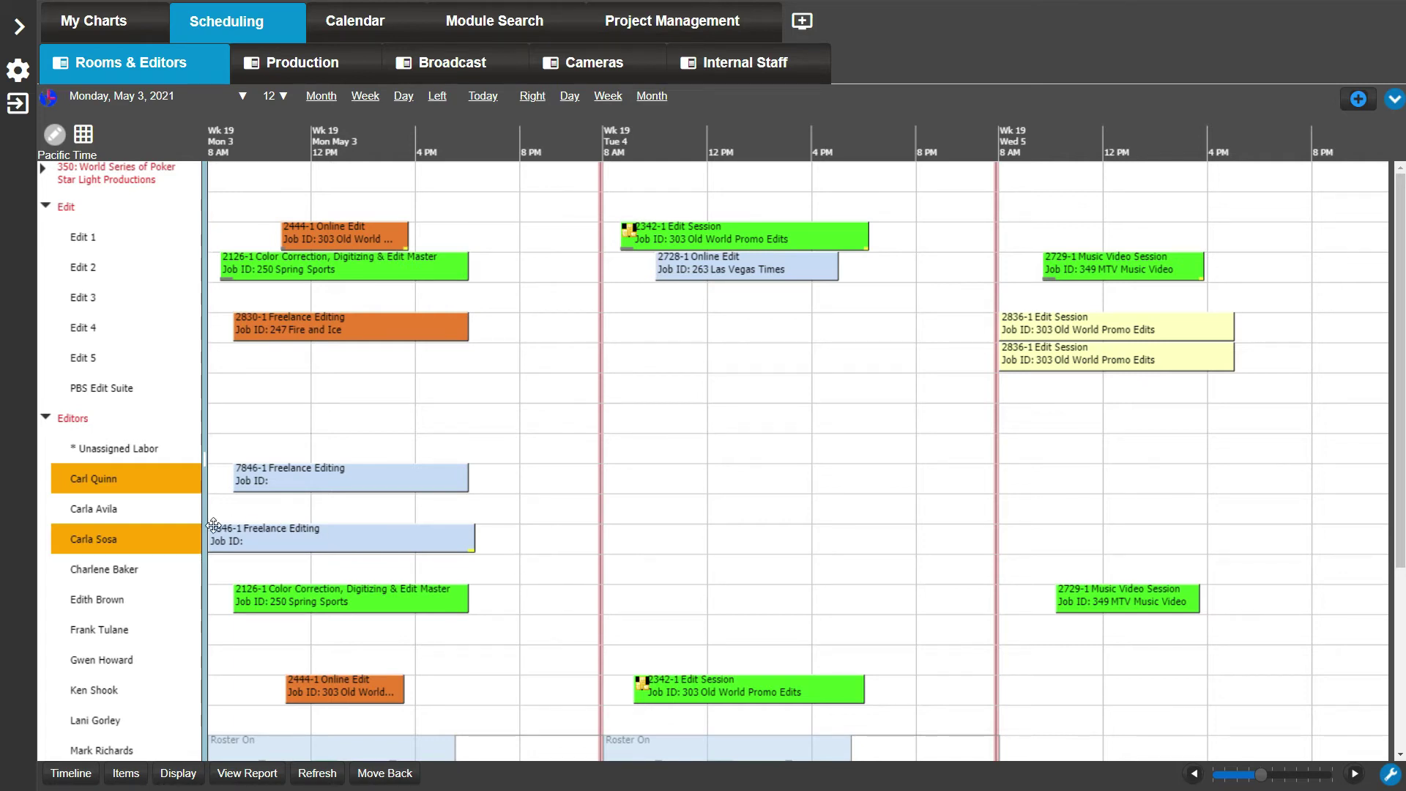
pyautogui.click(174, 514)
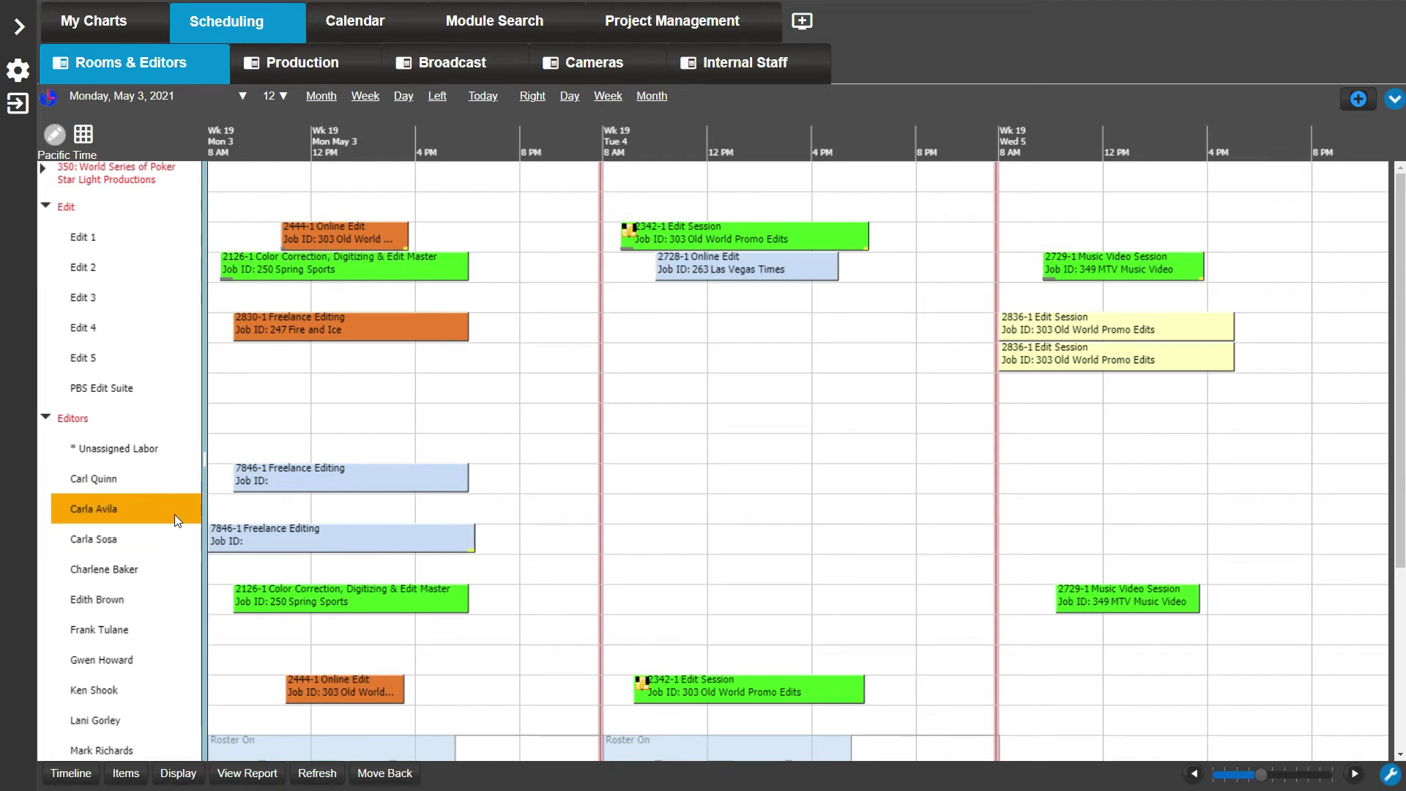
# Book a second editor with the first on Tuesday from 8 AM, both rows displaying 'Hold'
pyautogui.keyDown('ctrl'); pyautogui.click(184, 569); pyautogui.keyUp('ctrl')
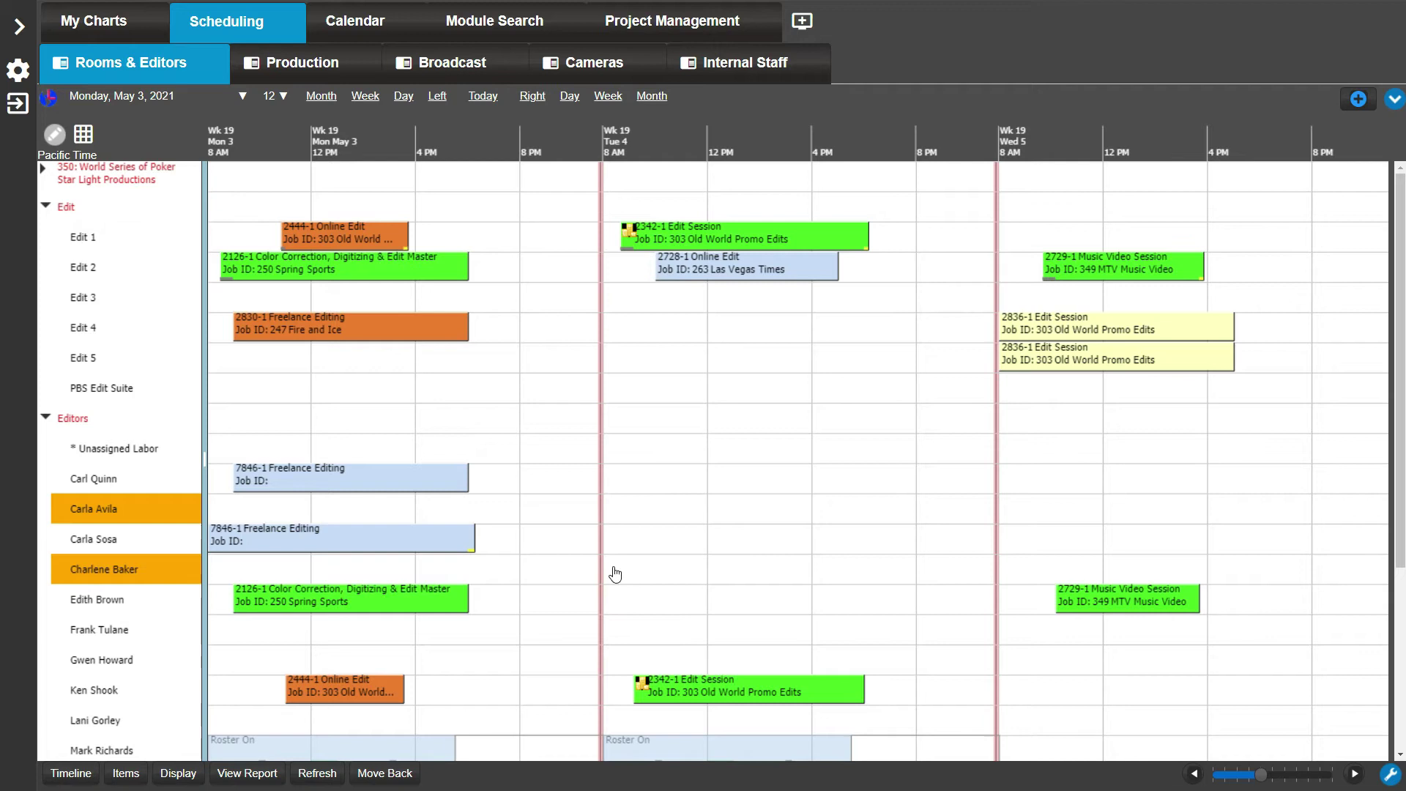
pyautogui.moveTo(613, 573); pyautogui.dragTo(871, 572)
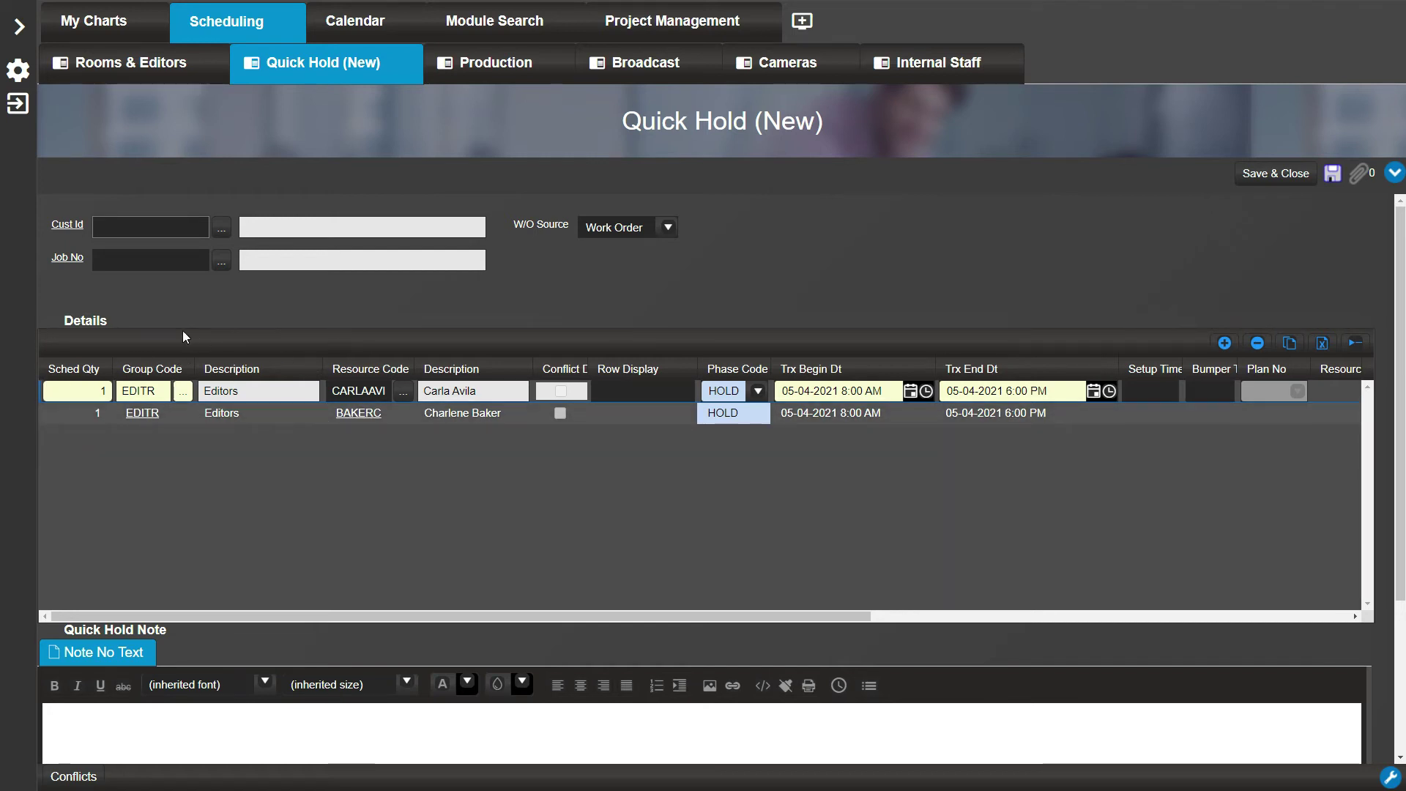
pyautogui.click(607, 388)
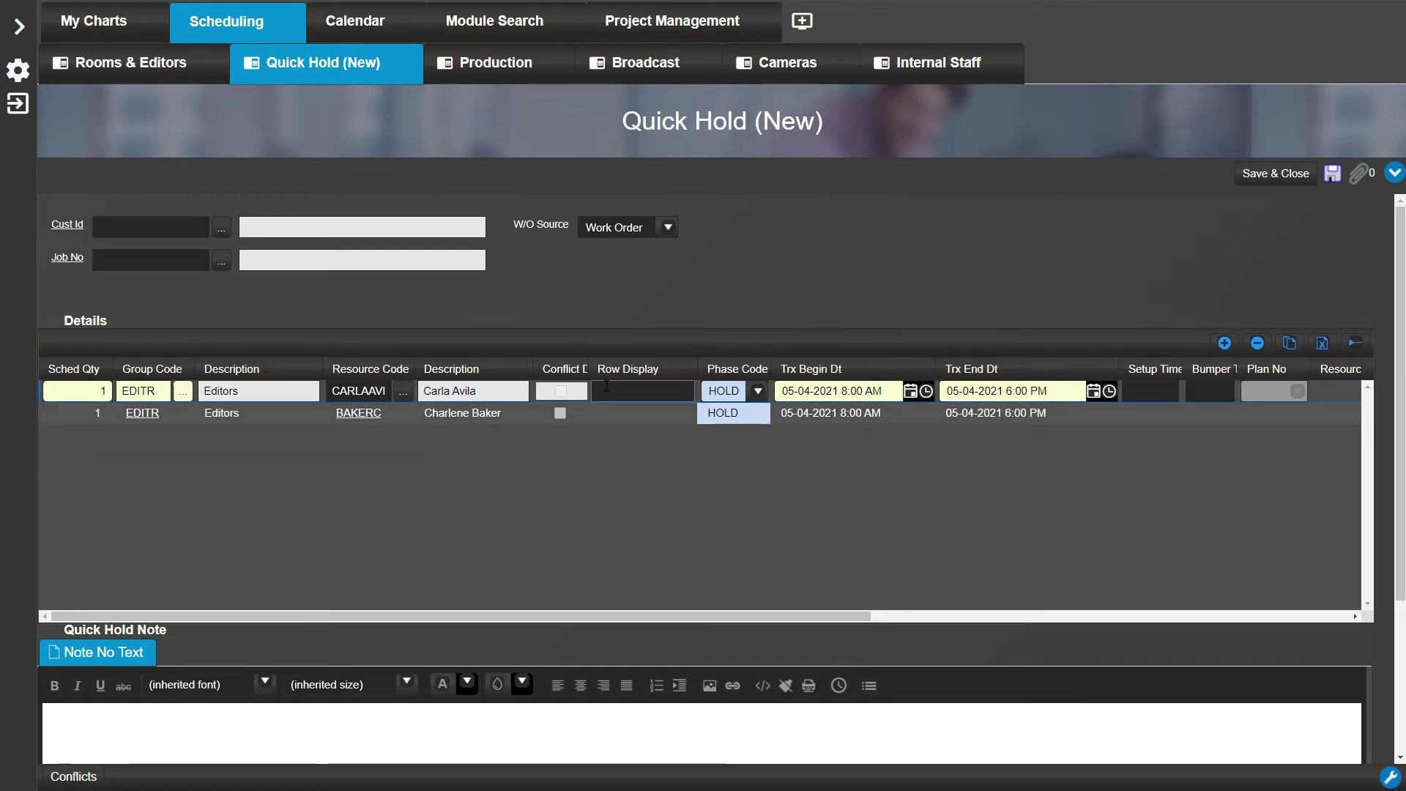
pyautogui.write('Hold')
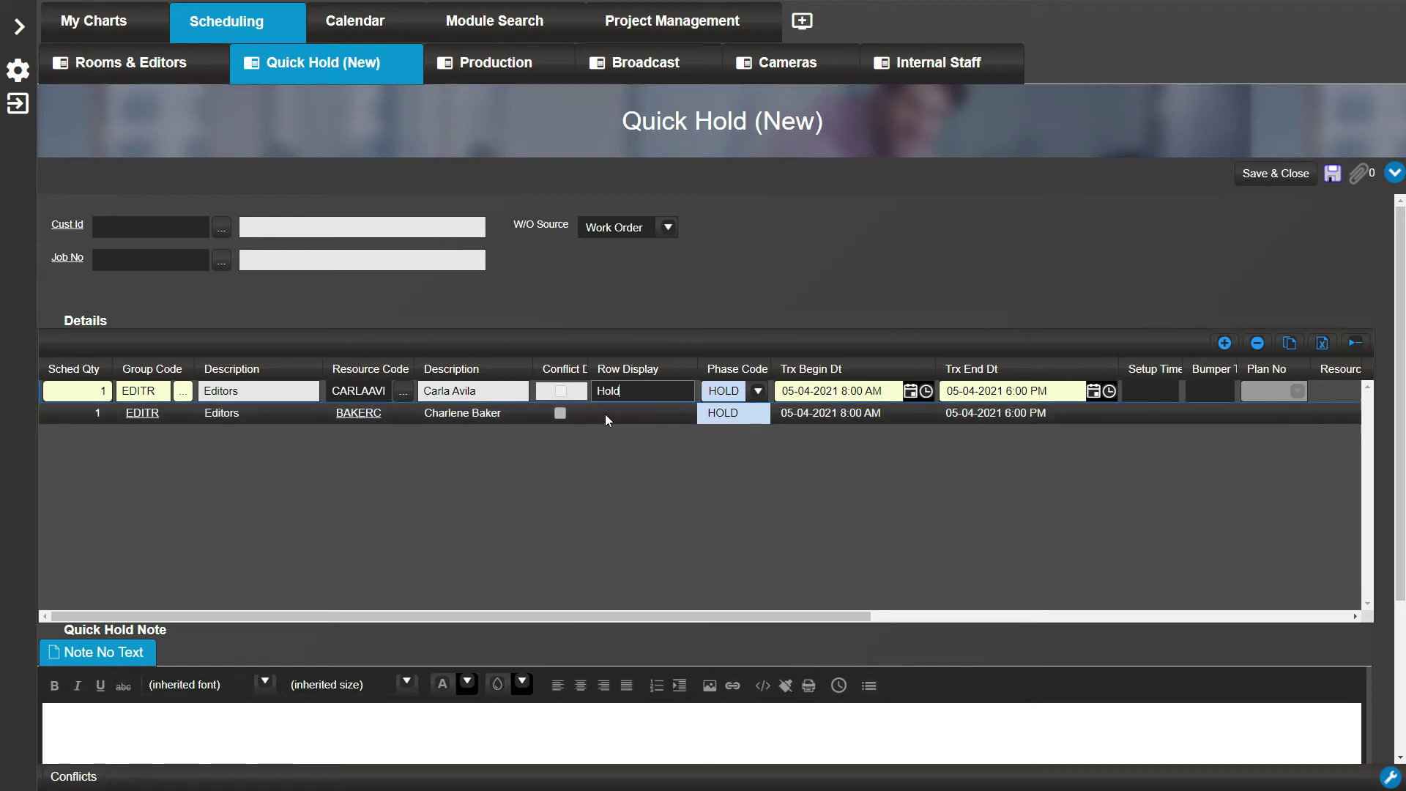
pyautogui.click(606, 414)
pyautogui.write('Hold')
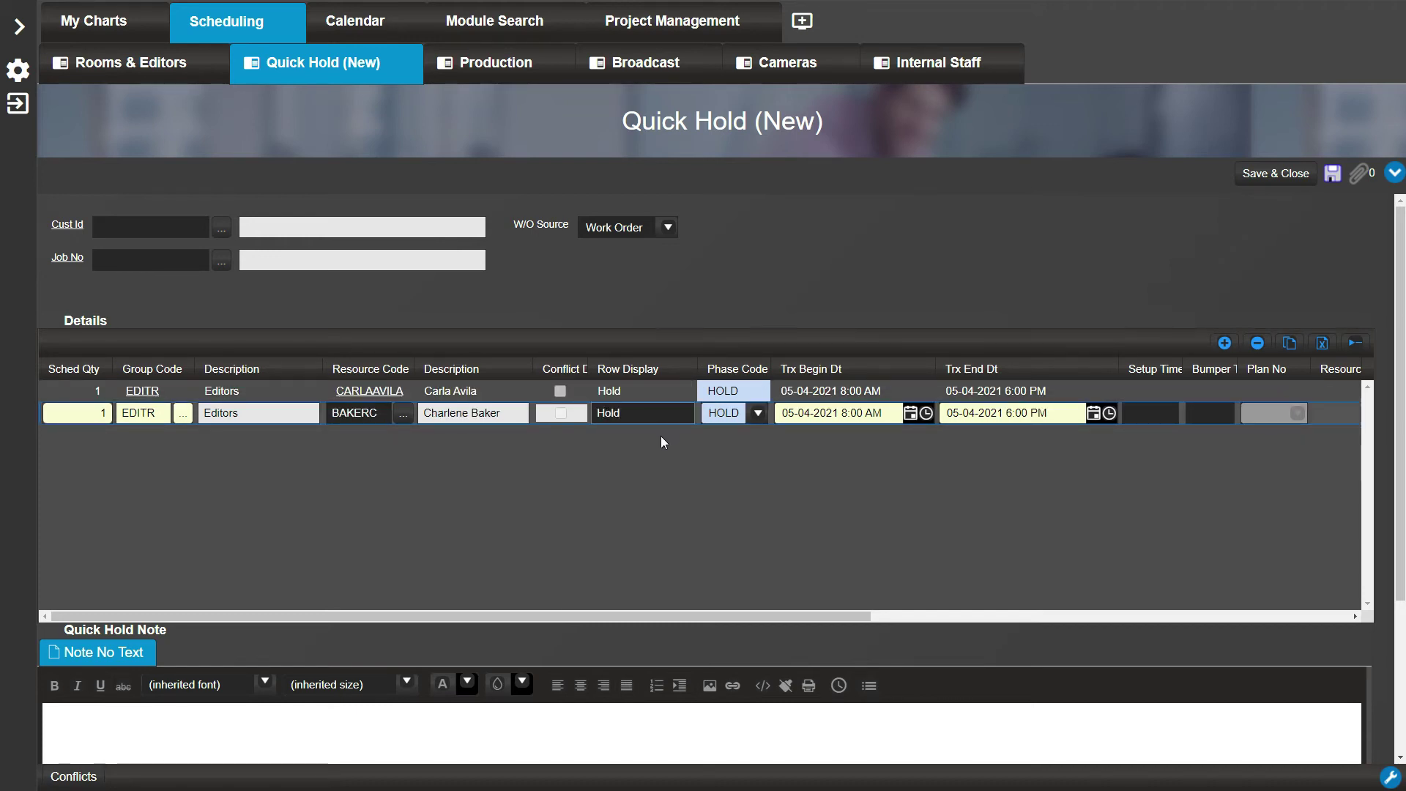
# Give the first booking a 30M bumper, end the second at 5:00 PM, and save
pyautogui.click(1205, 392)
pyautogui.write('3')
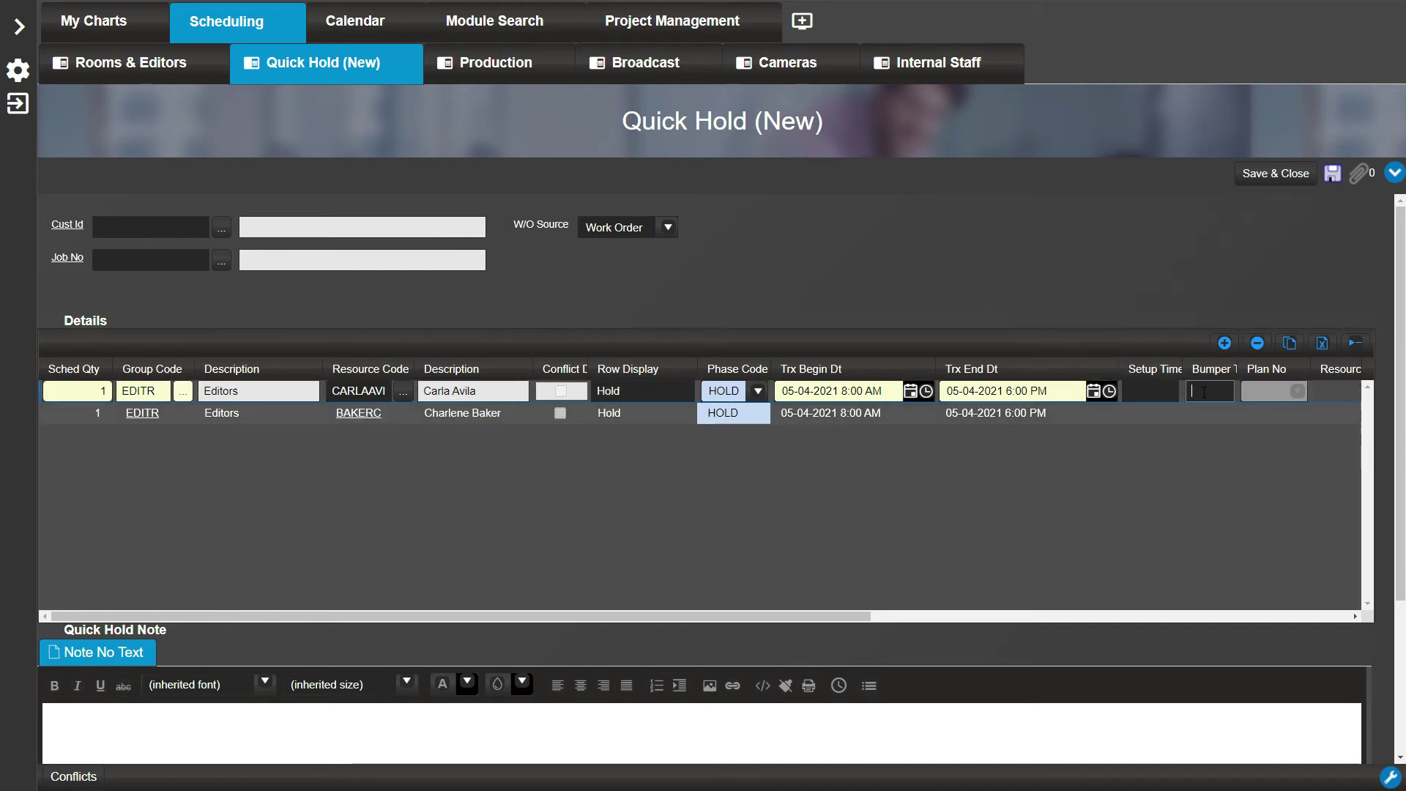
pyautogui.write('0M')
pyautogui.click(1106, 414)
pyautogui.click(1108, 413)
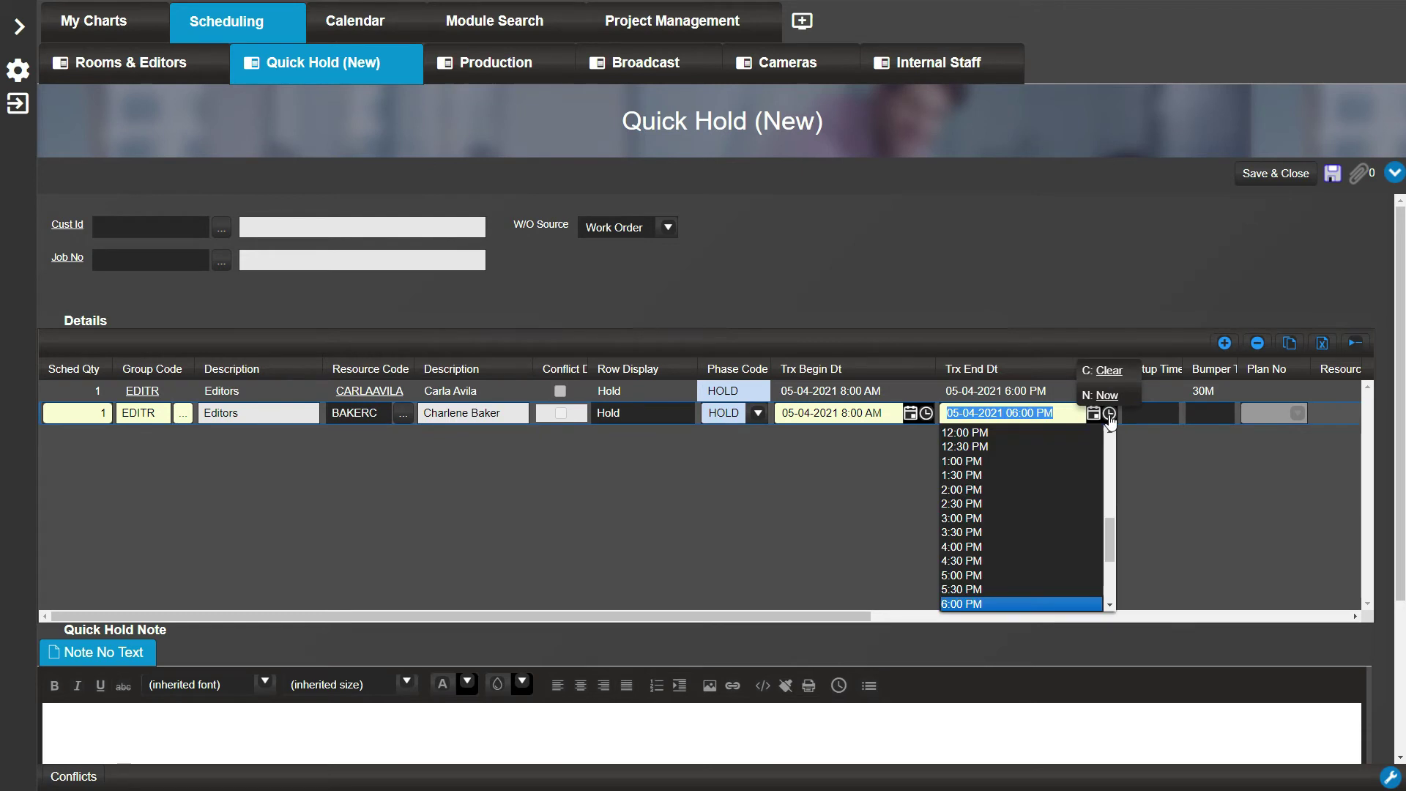
pyautogui.click(1023, 574)
pyautogui.click(1275, 174)
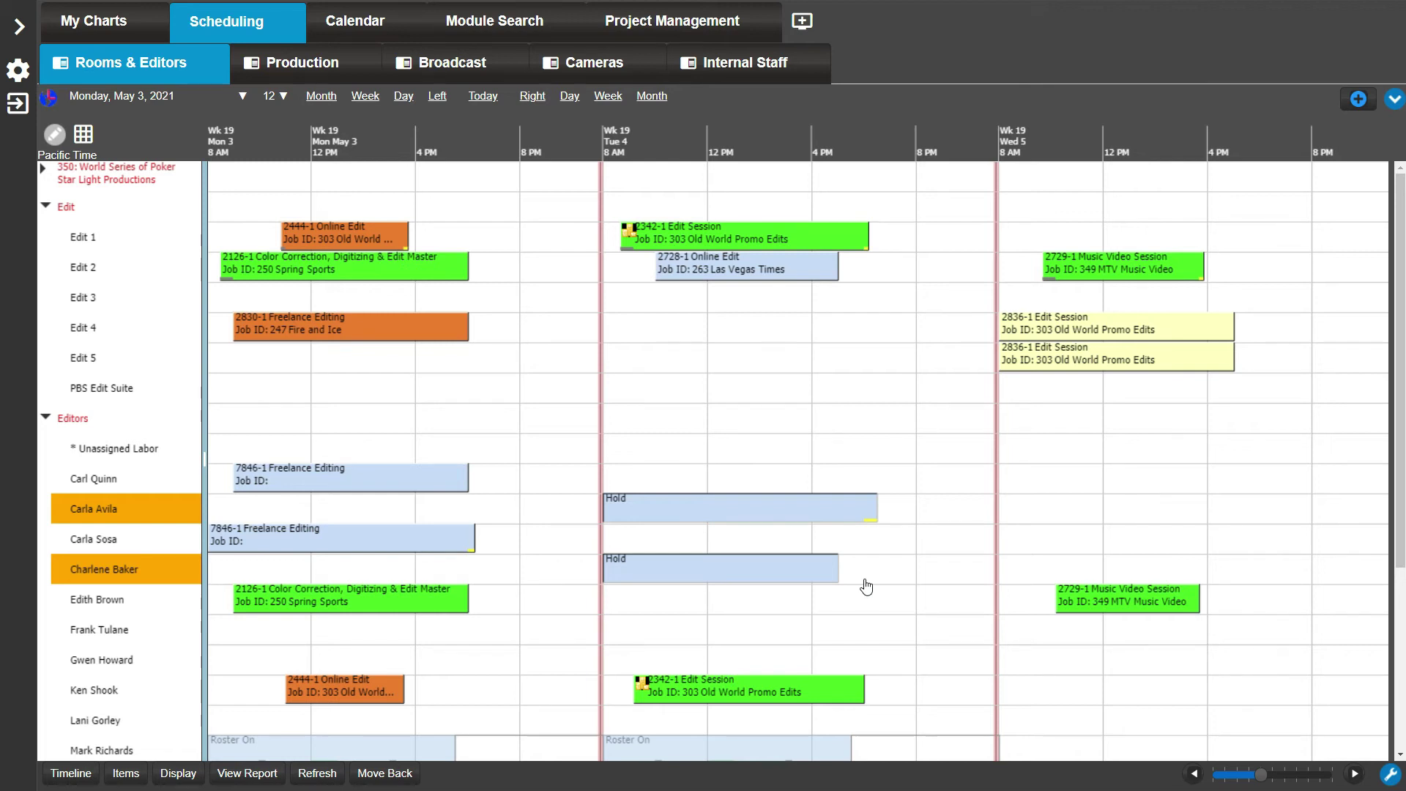
pyautogui.moveTo(432, 331); pyautogui.dragTo(538, 334)
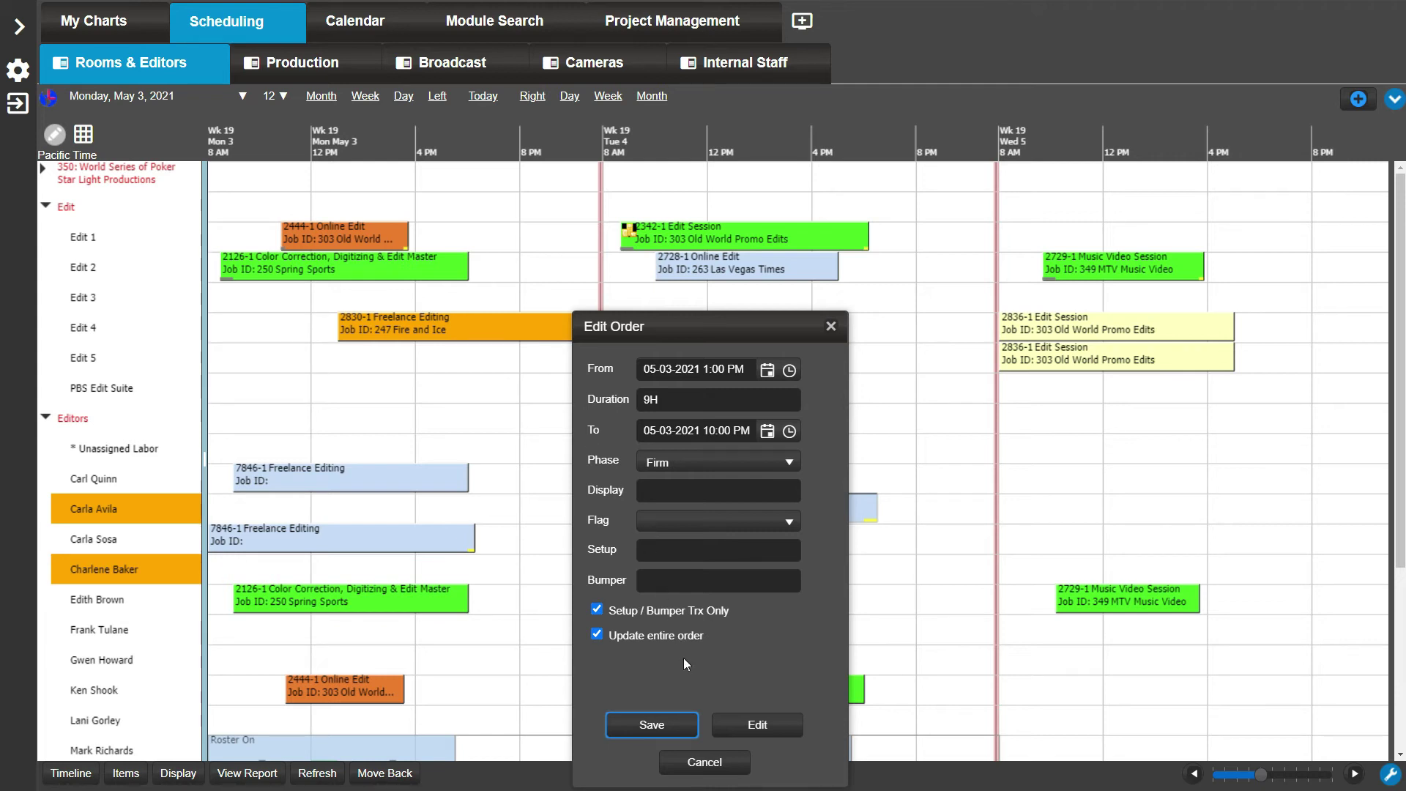
pyautogui.click(705, 763)
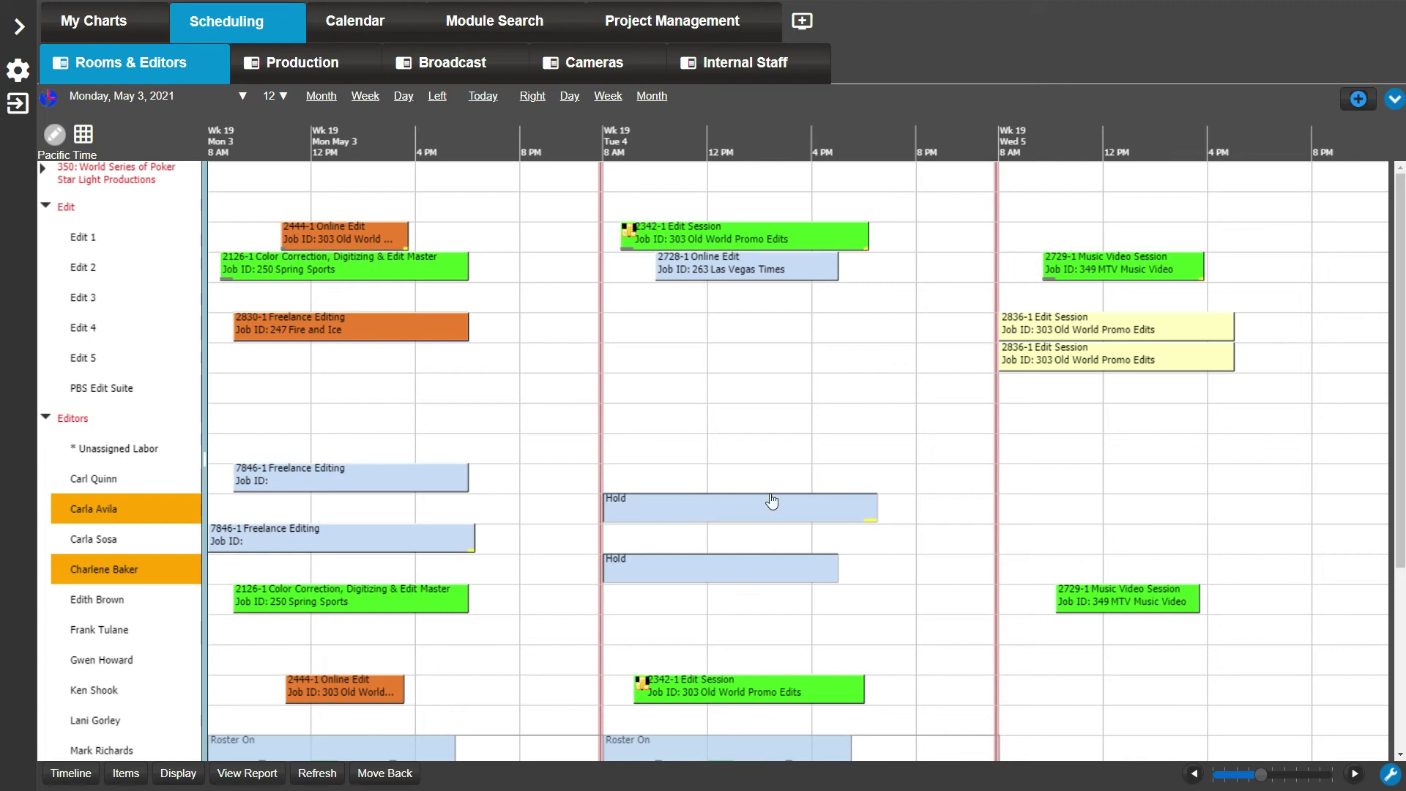
# Move 2728-1 to Wednesday 4:00 PM, set duration 8H, phase Confirmed, flag Quality Control Required, and save
pyautogui.moveTo(798, 270); pyautogui.dragTo(1347, 261)
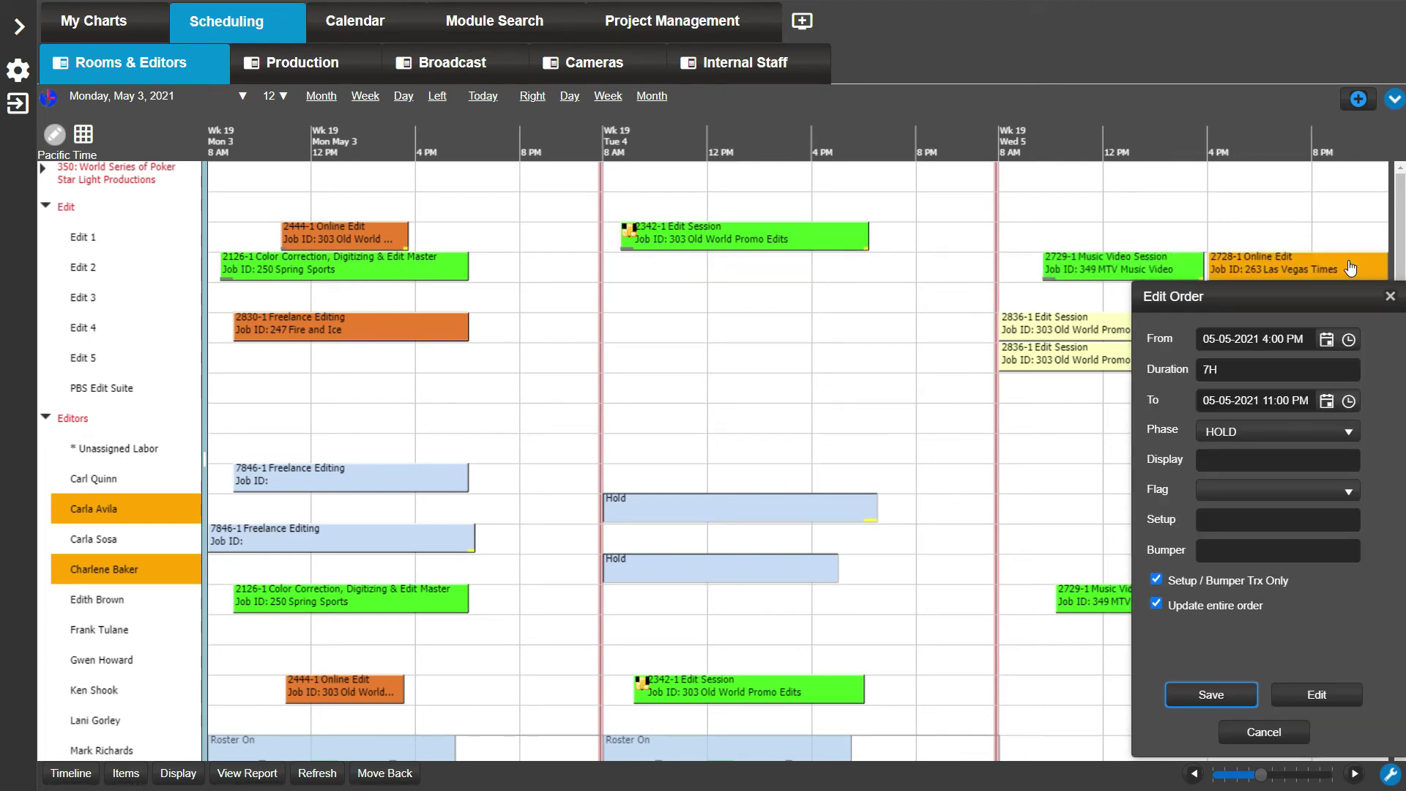
pyautogui.click(1209, 369)
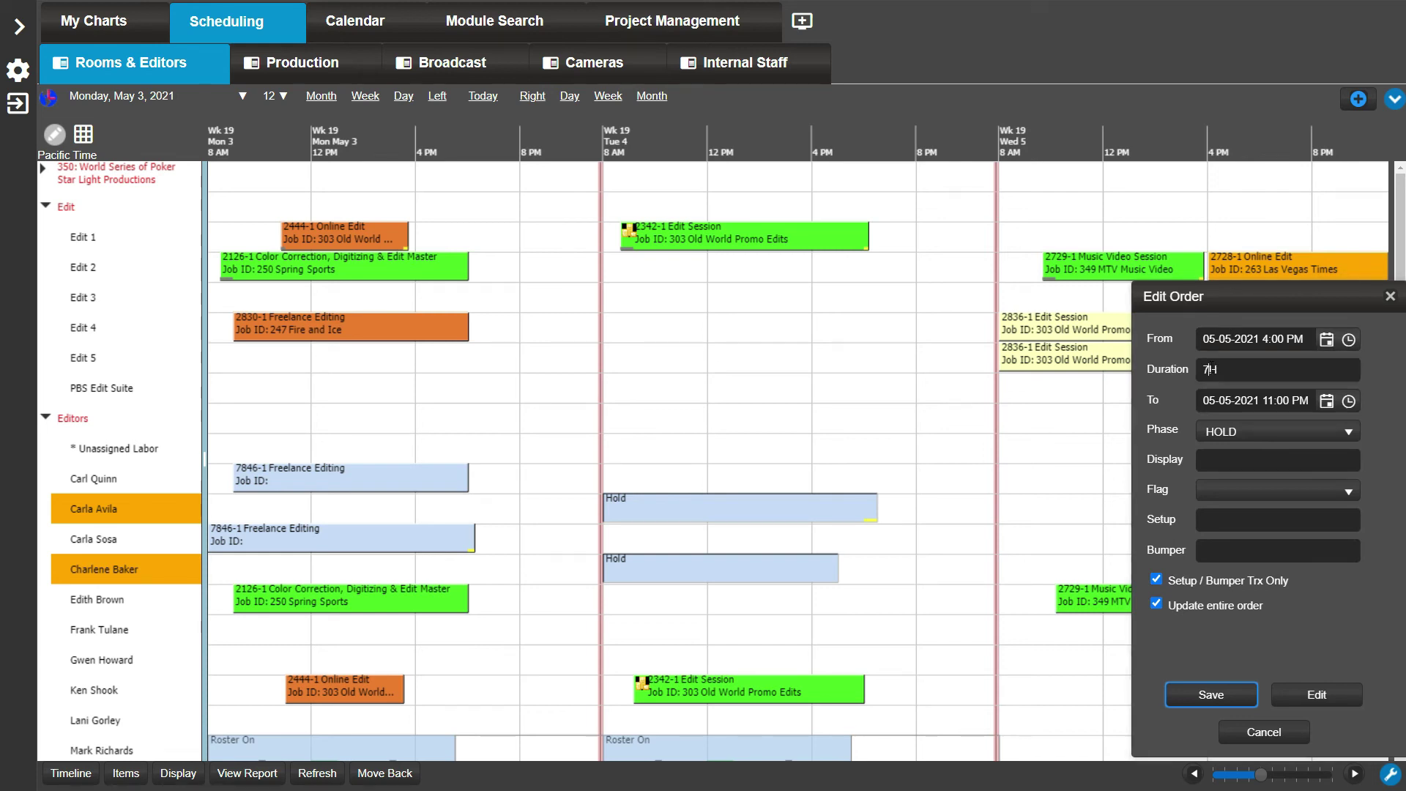
pyautogui.press('BackSpace')
pyautogui.write('8')
pyautogui.click(1286, 431)
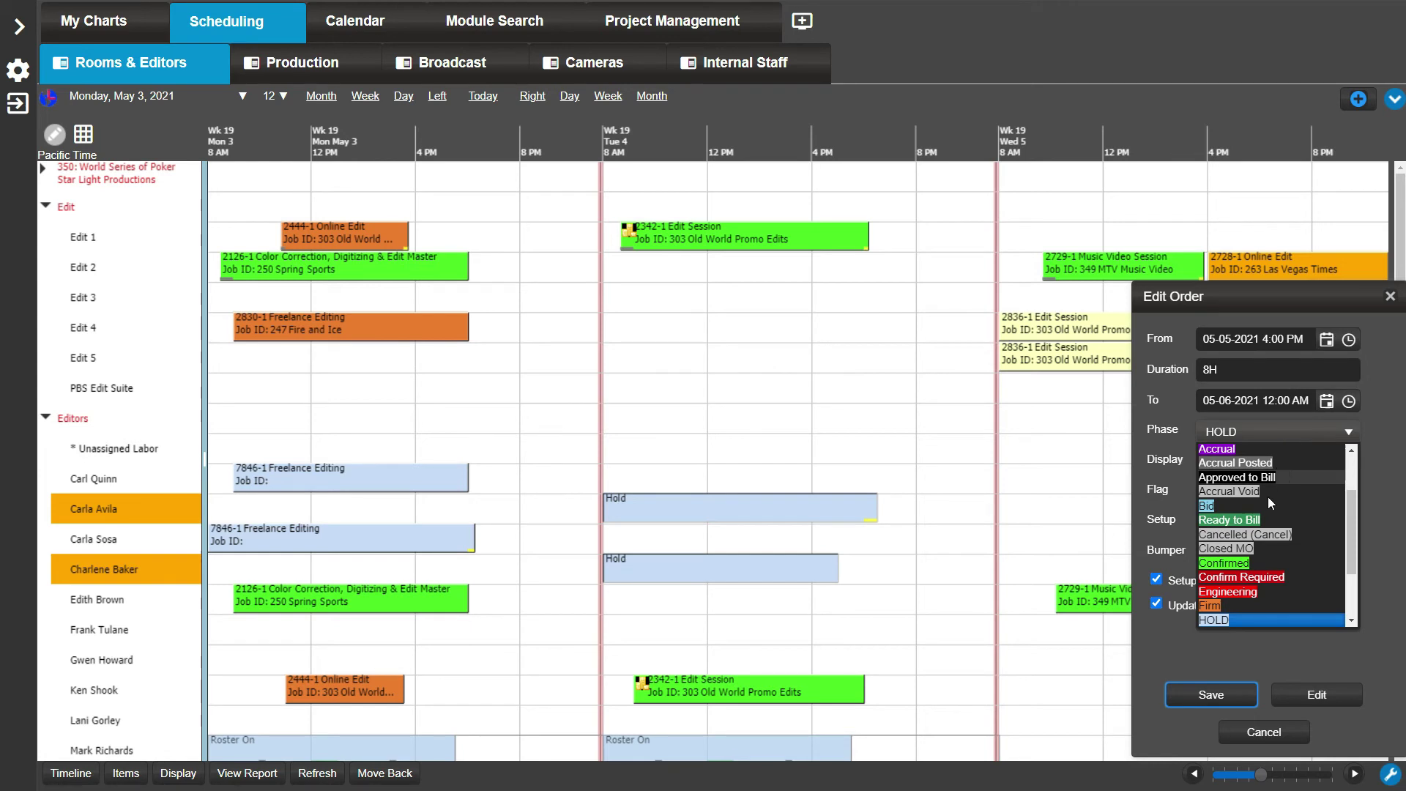
pyautogui.click(1253, 562)
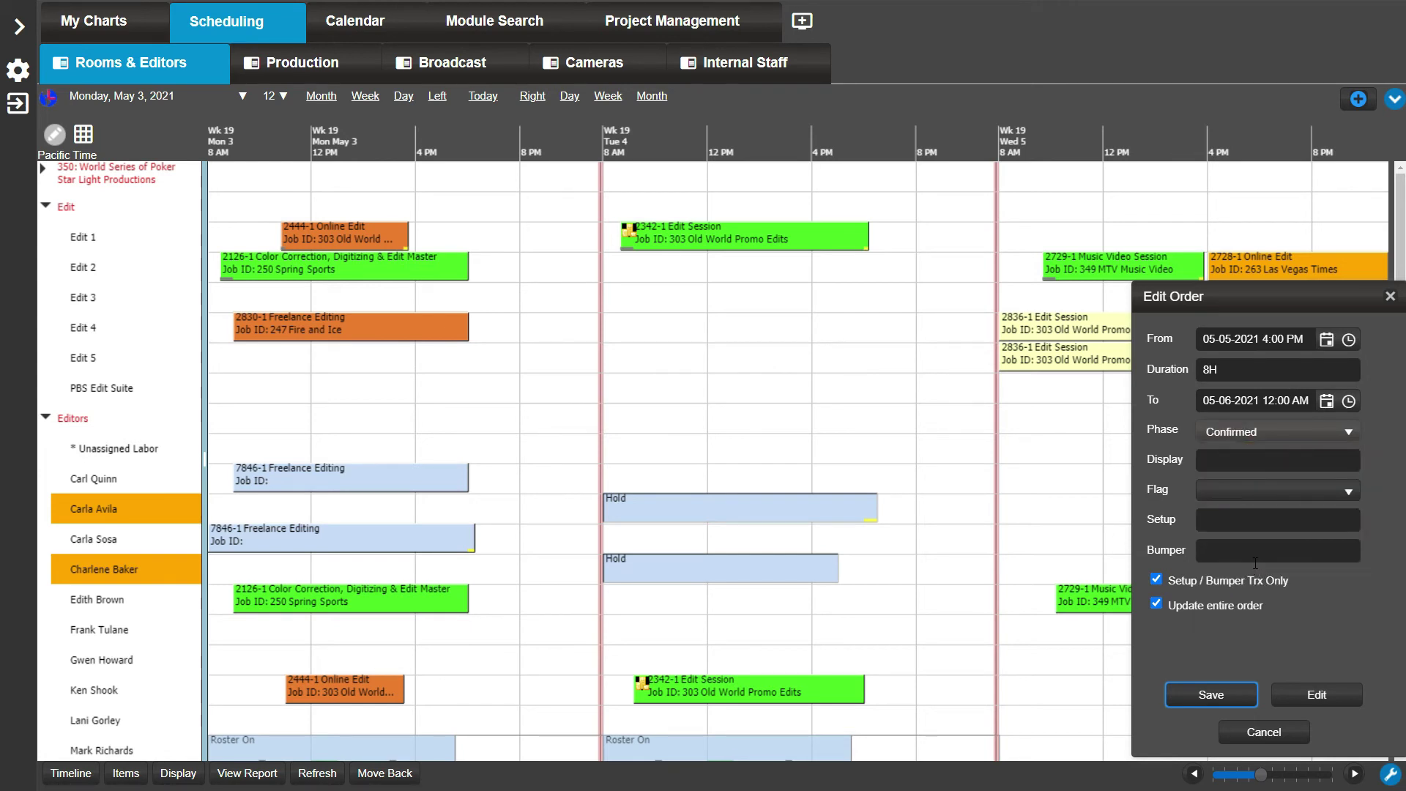
pyautogui.click(1262, 491)
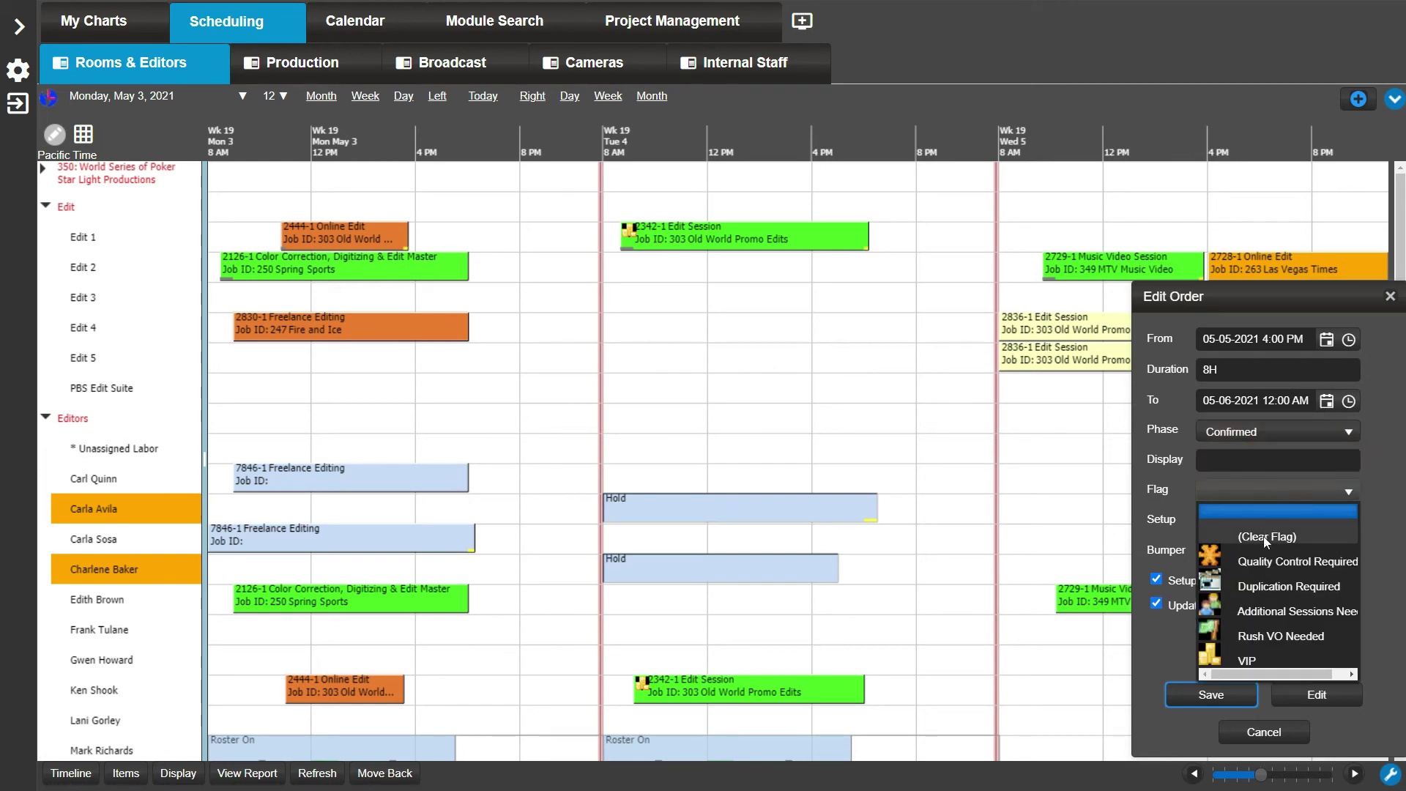
pyautogui.click(1265, 561)
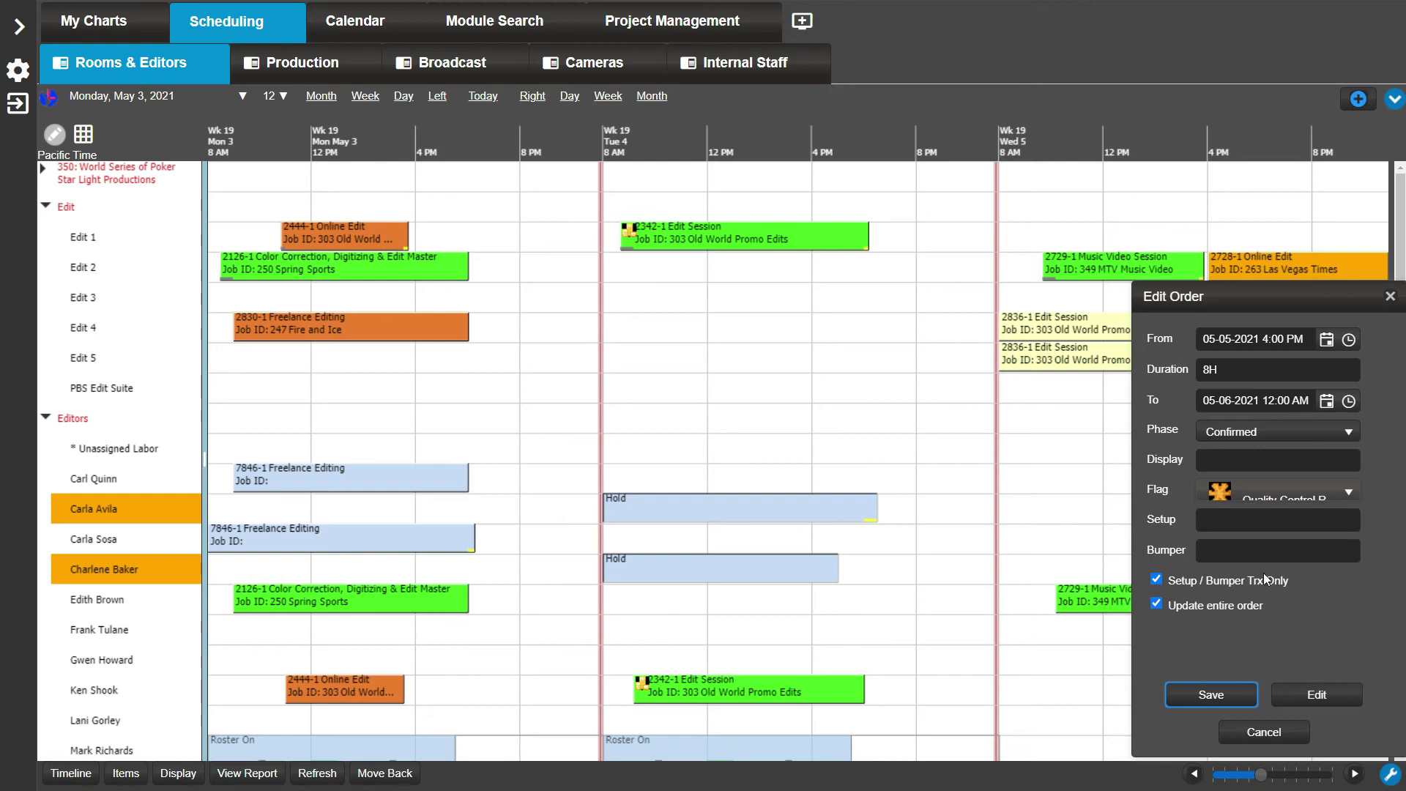
pyautogui.click(1242, 695)
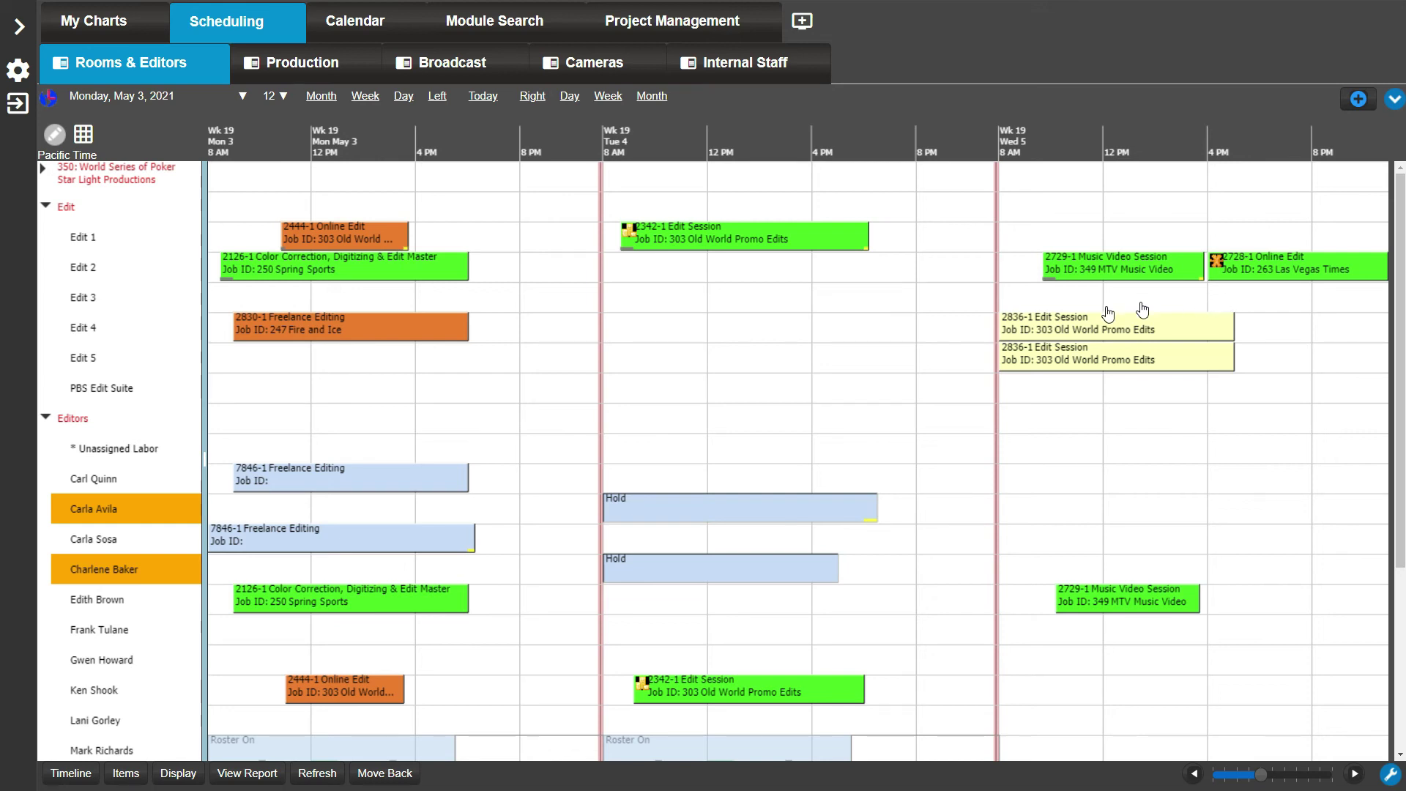
# Drag the 2830-1 Freelance Editing bar from Monday to Tuesday in the Edit 4 row
pyautogui.moveTo(381, 335); pyautogui.dragTo(816, 331)
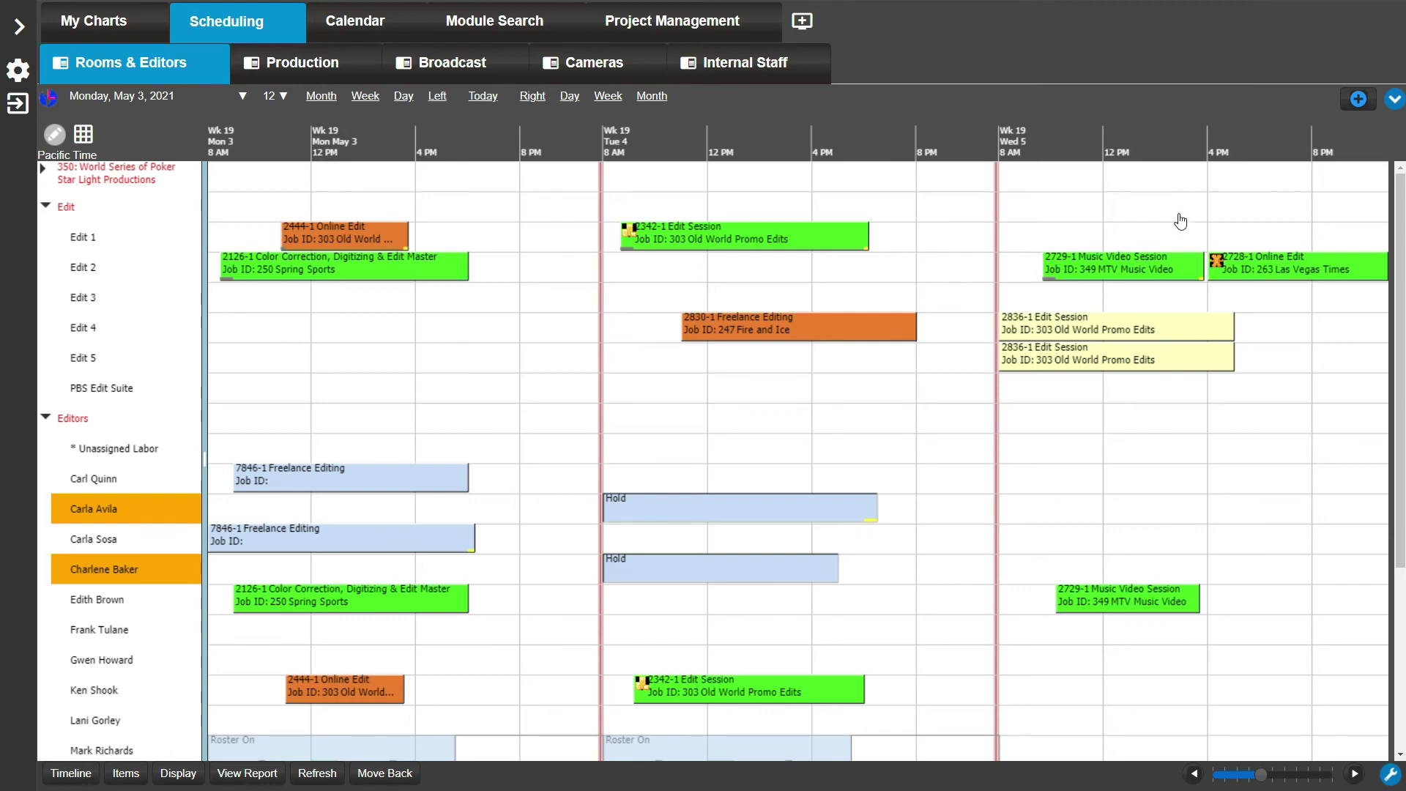
# Use Move Back to return 2830-1 to its Monday slot in Edit 4
pyautogui.click(1393, 101)
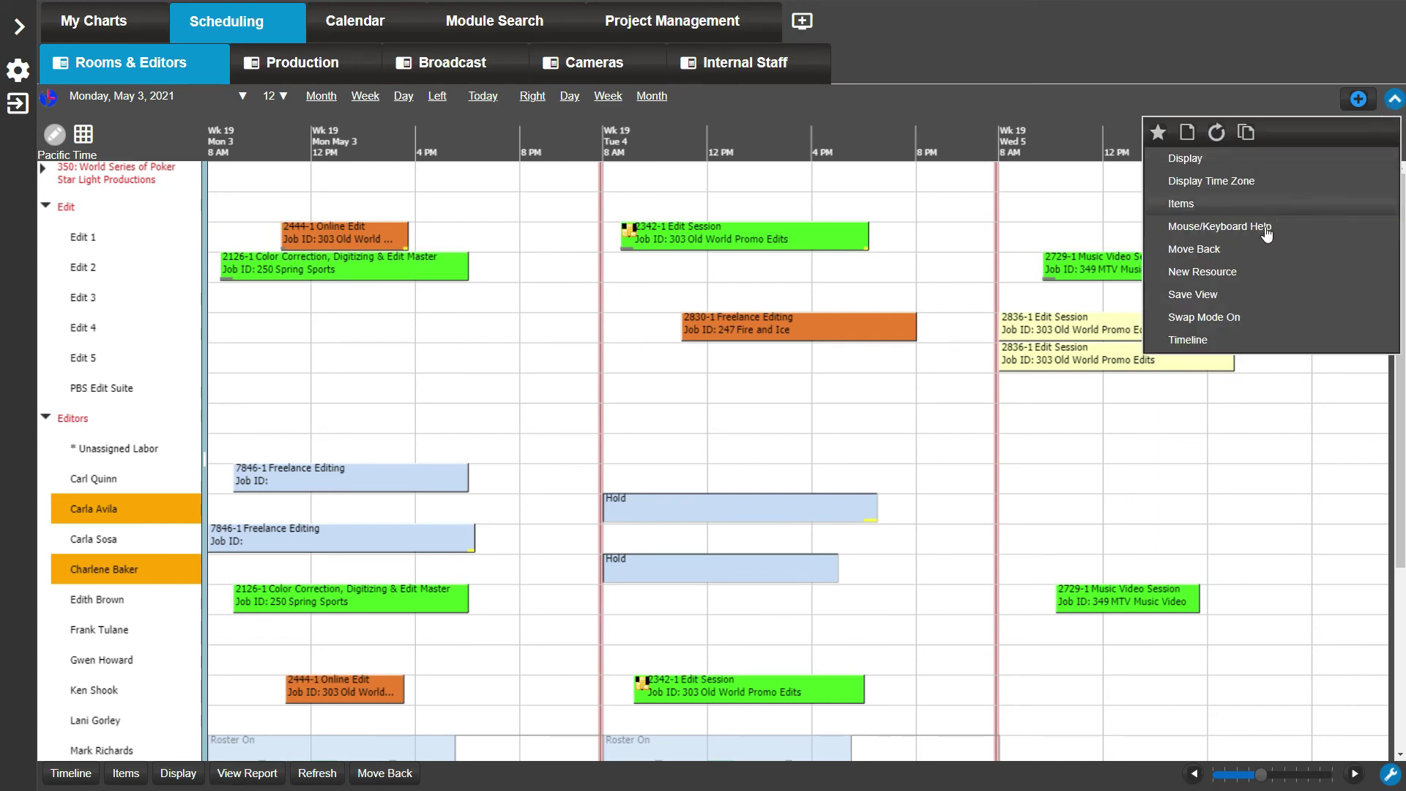
pyautogui.click(1237, 251)
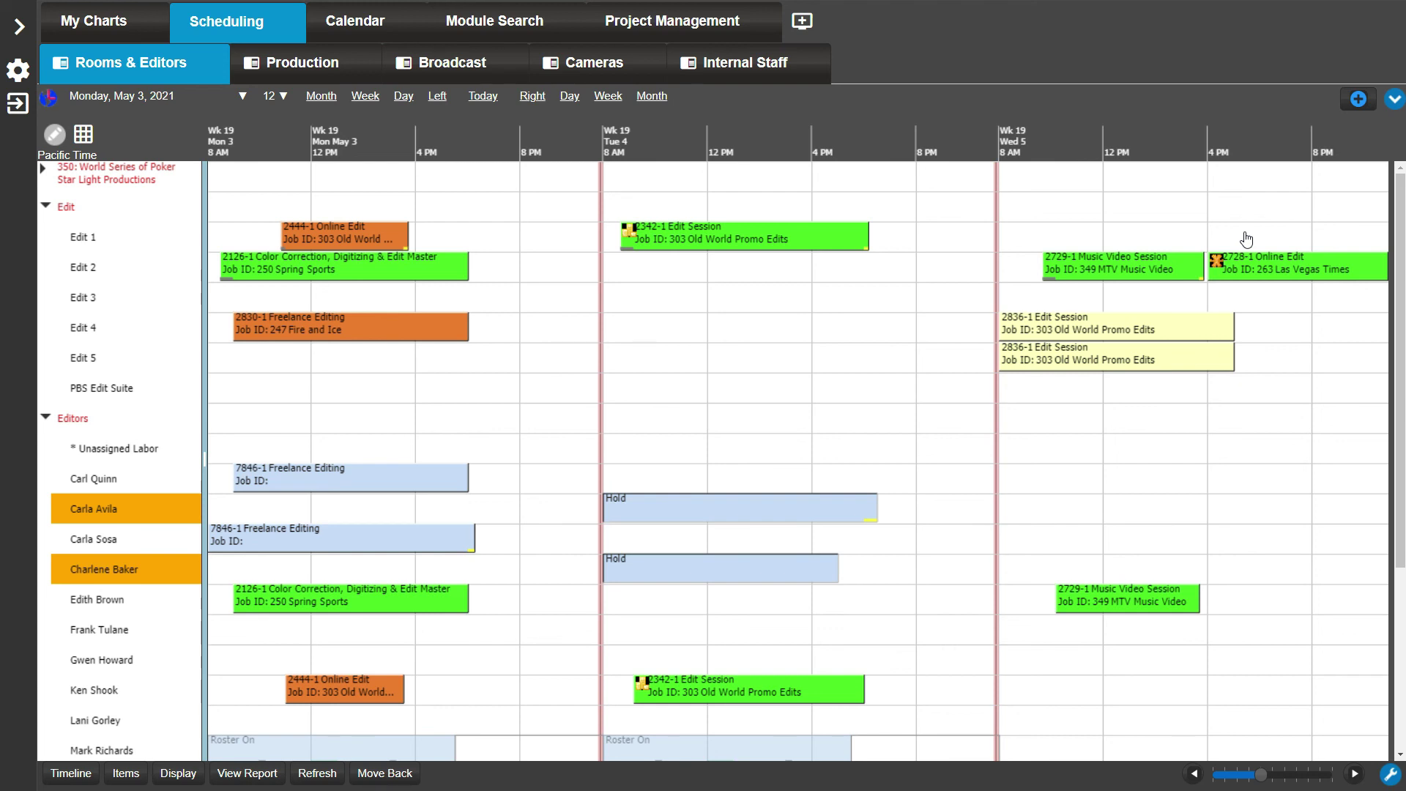
# Set the Meal/Break/Setup/Bumper pattern to Diagonal Lines in the chart colours and apply
pyautogui.click(177, 774)
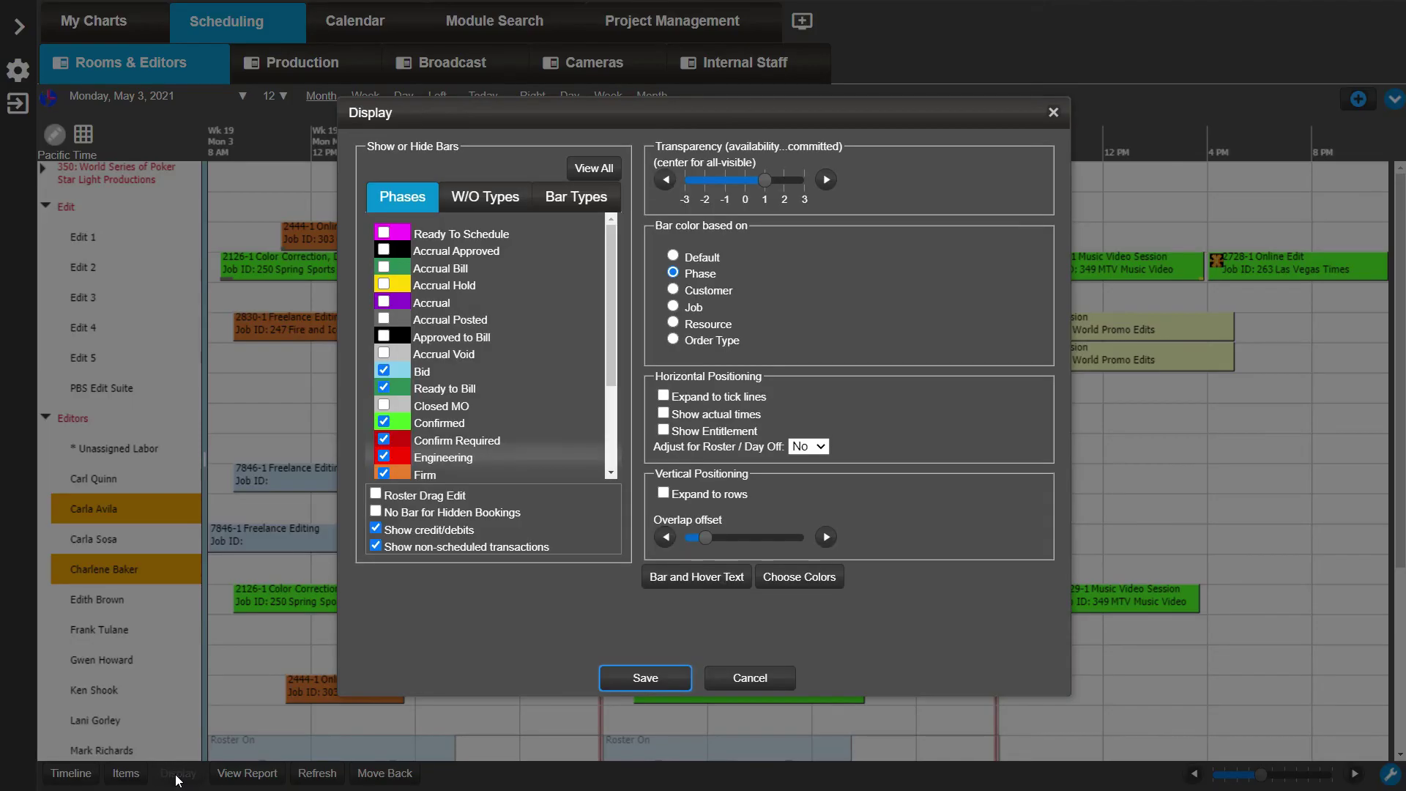
pyautogui.click(829, 584)
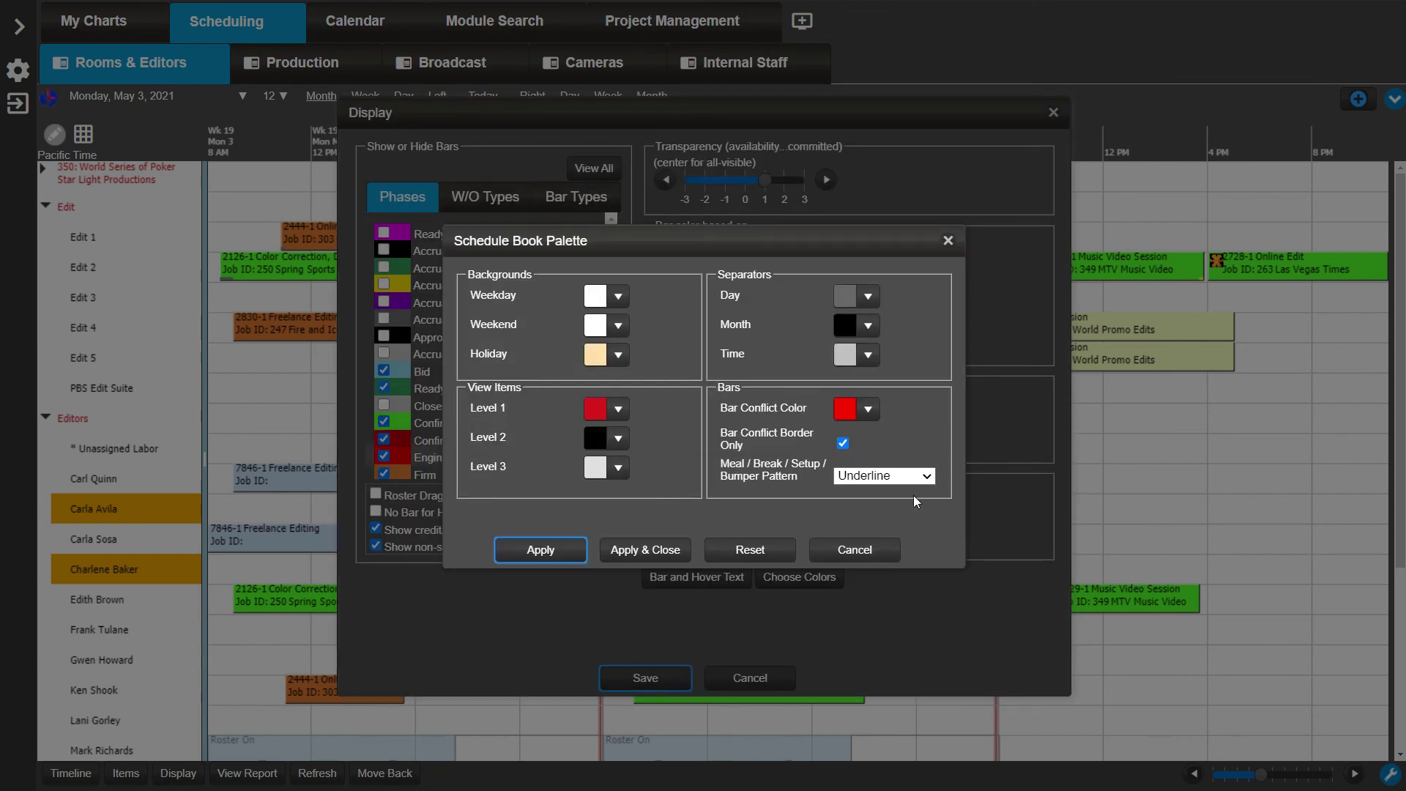
pyautogui.click(926, 478)
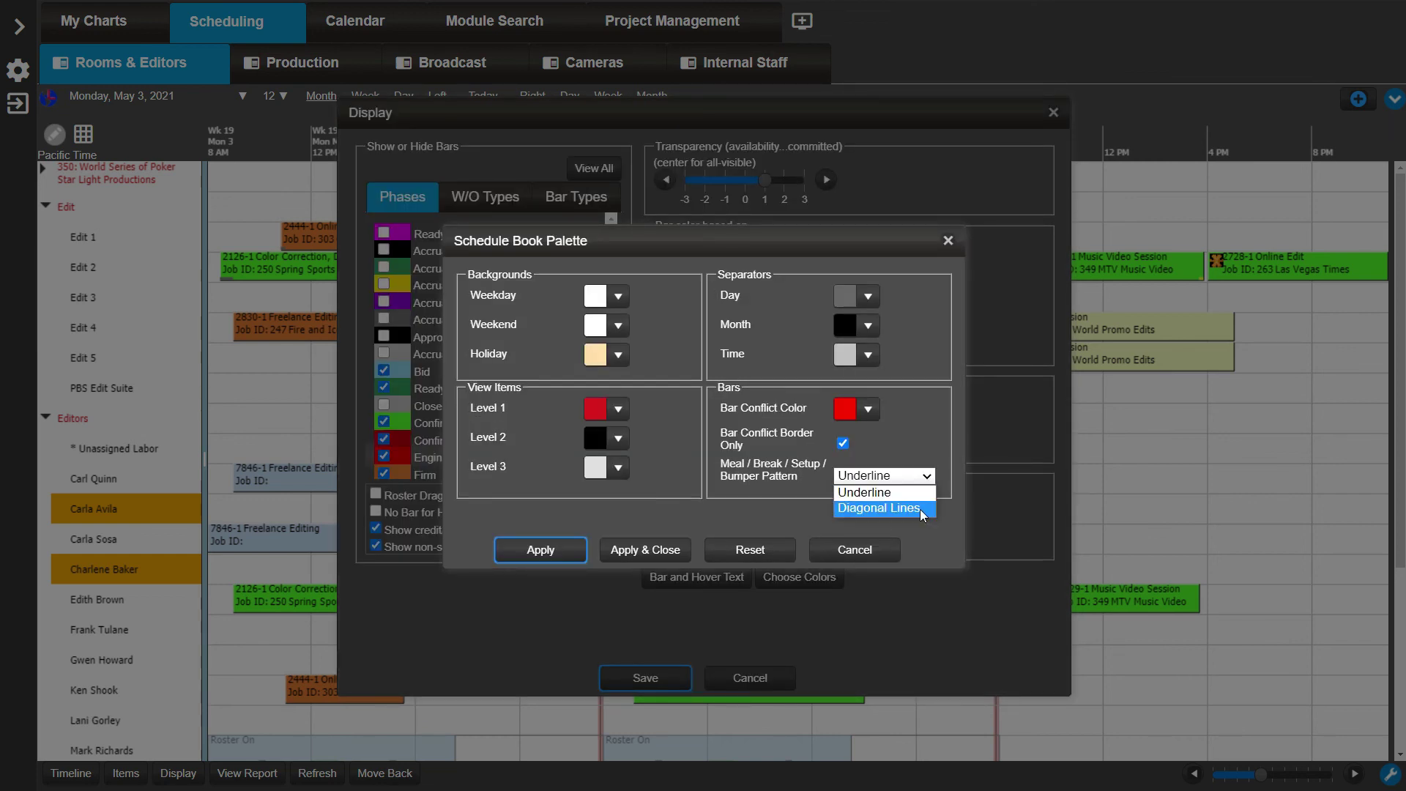
pyautogui.click(920, 508)
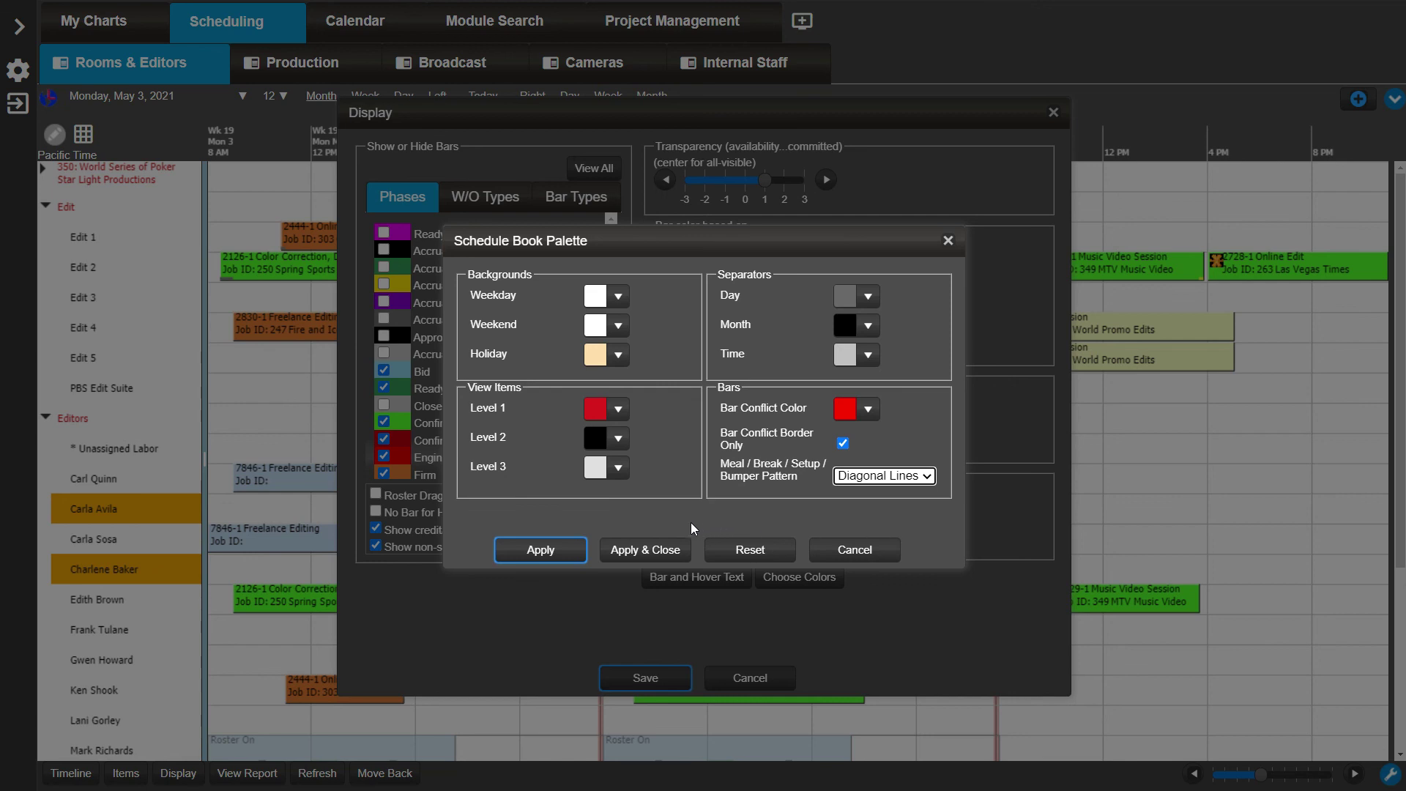
pyautogui.click(649, 546)
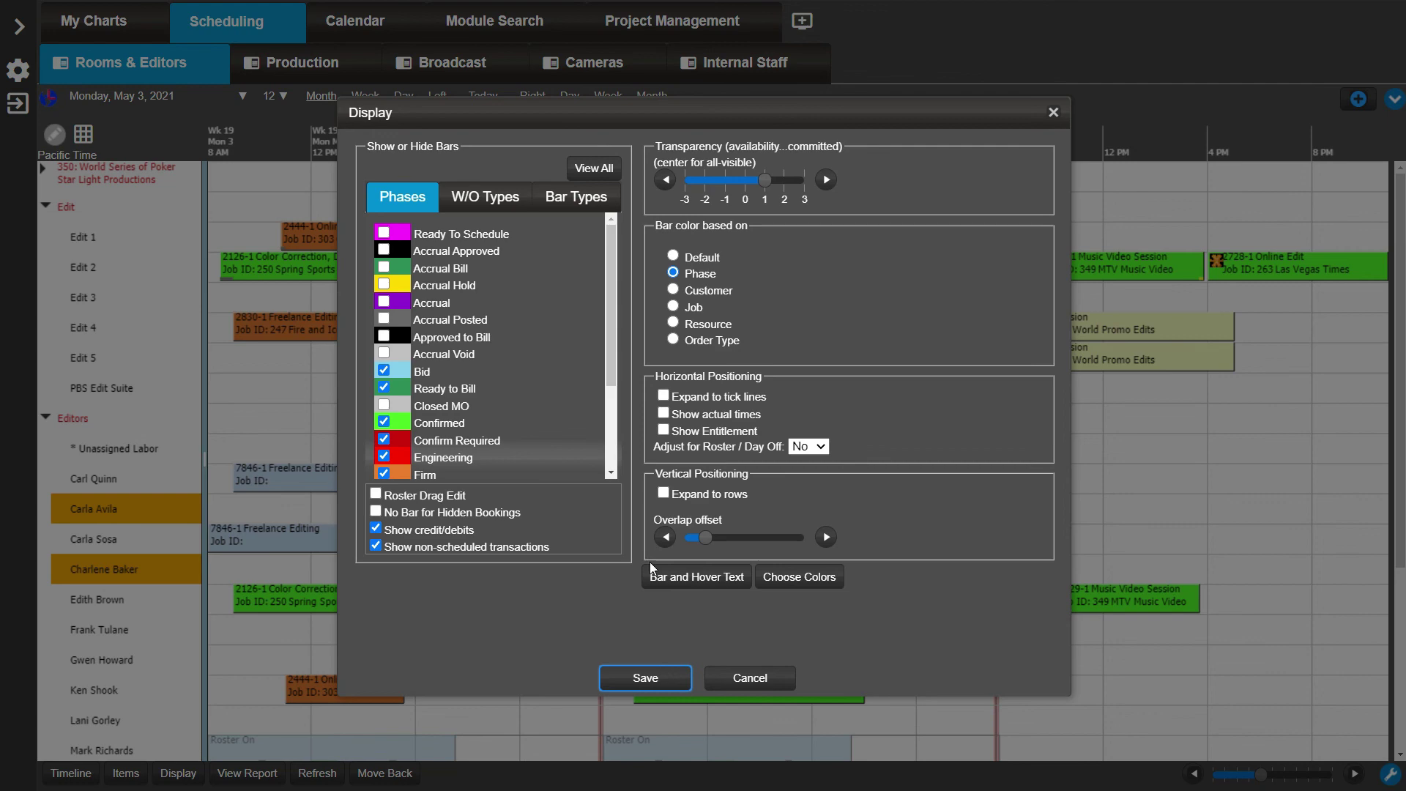
pyautogui.click(644, 677)
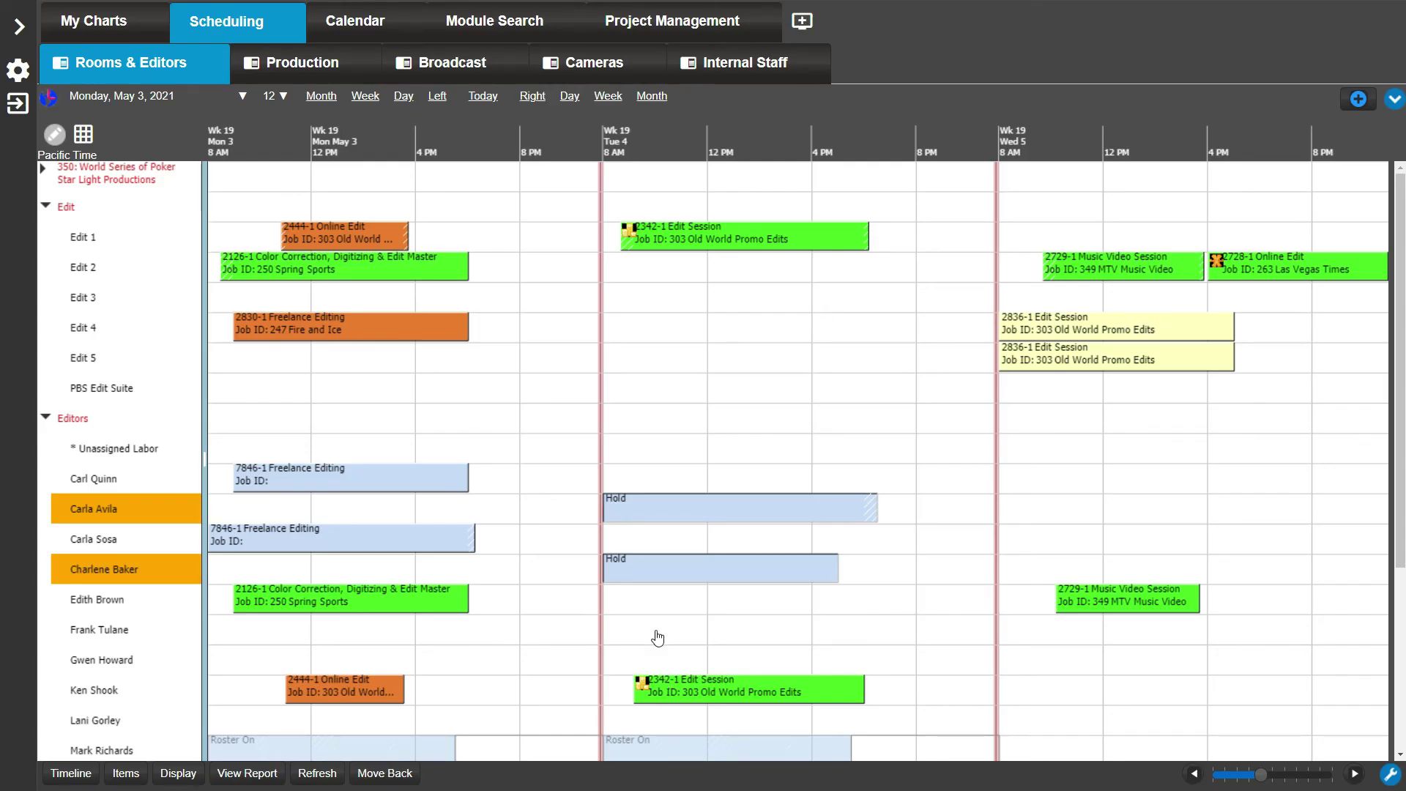